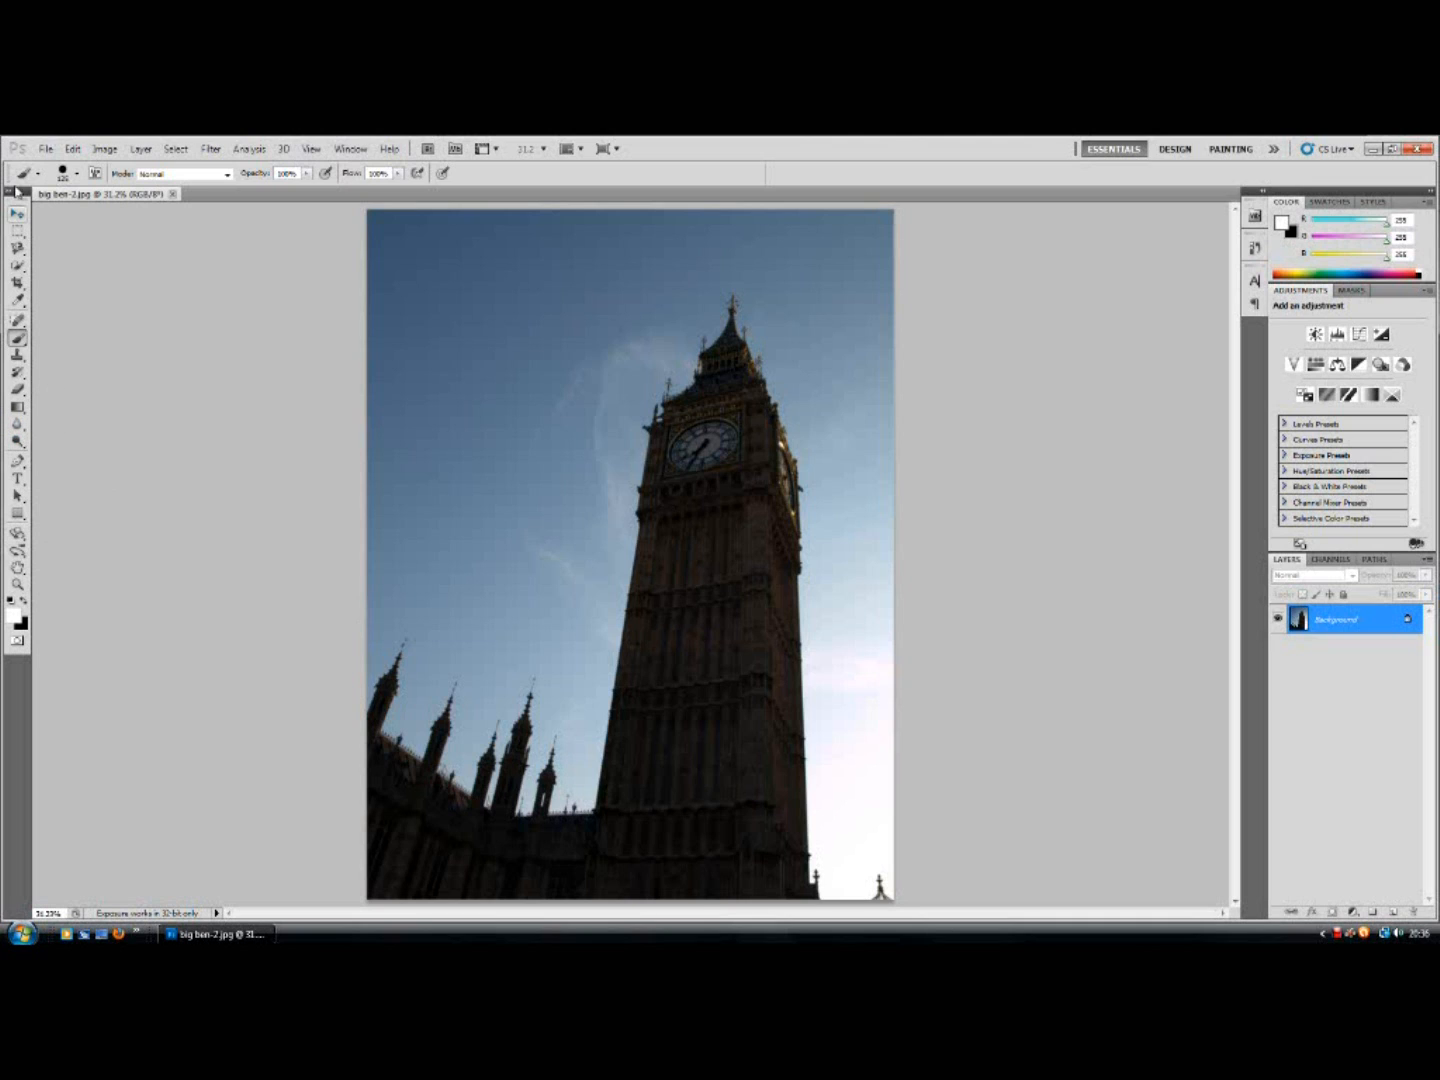
left_click(17, 443)
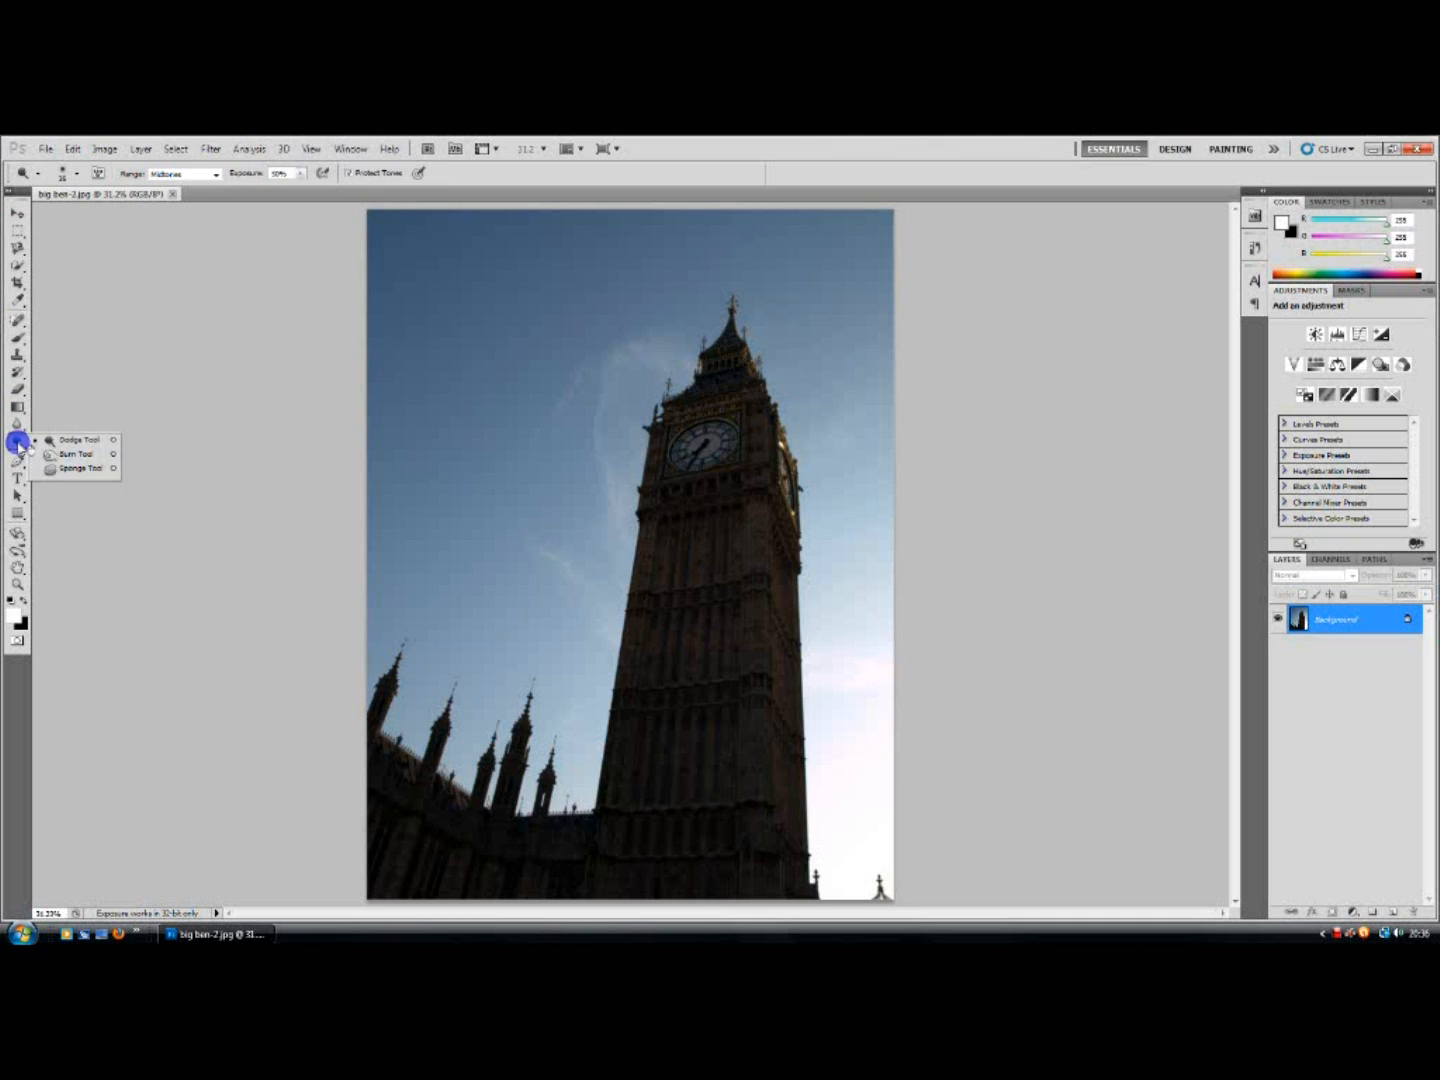
left_click(20, 442)
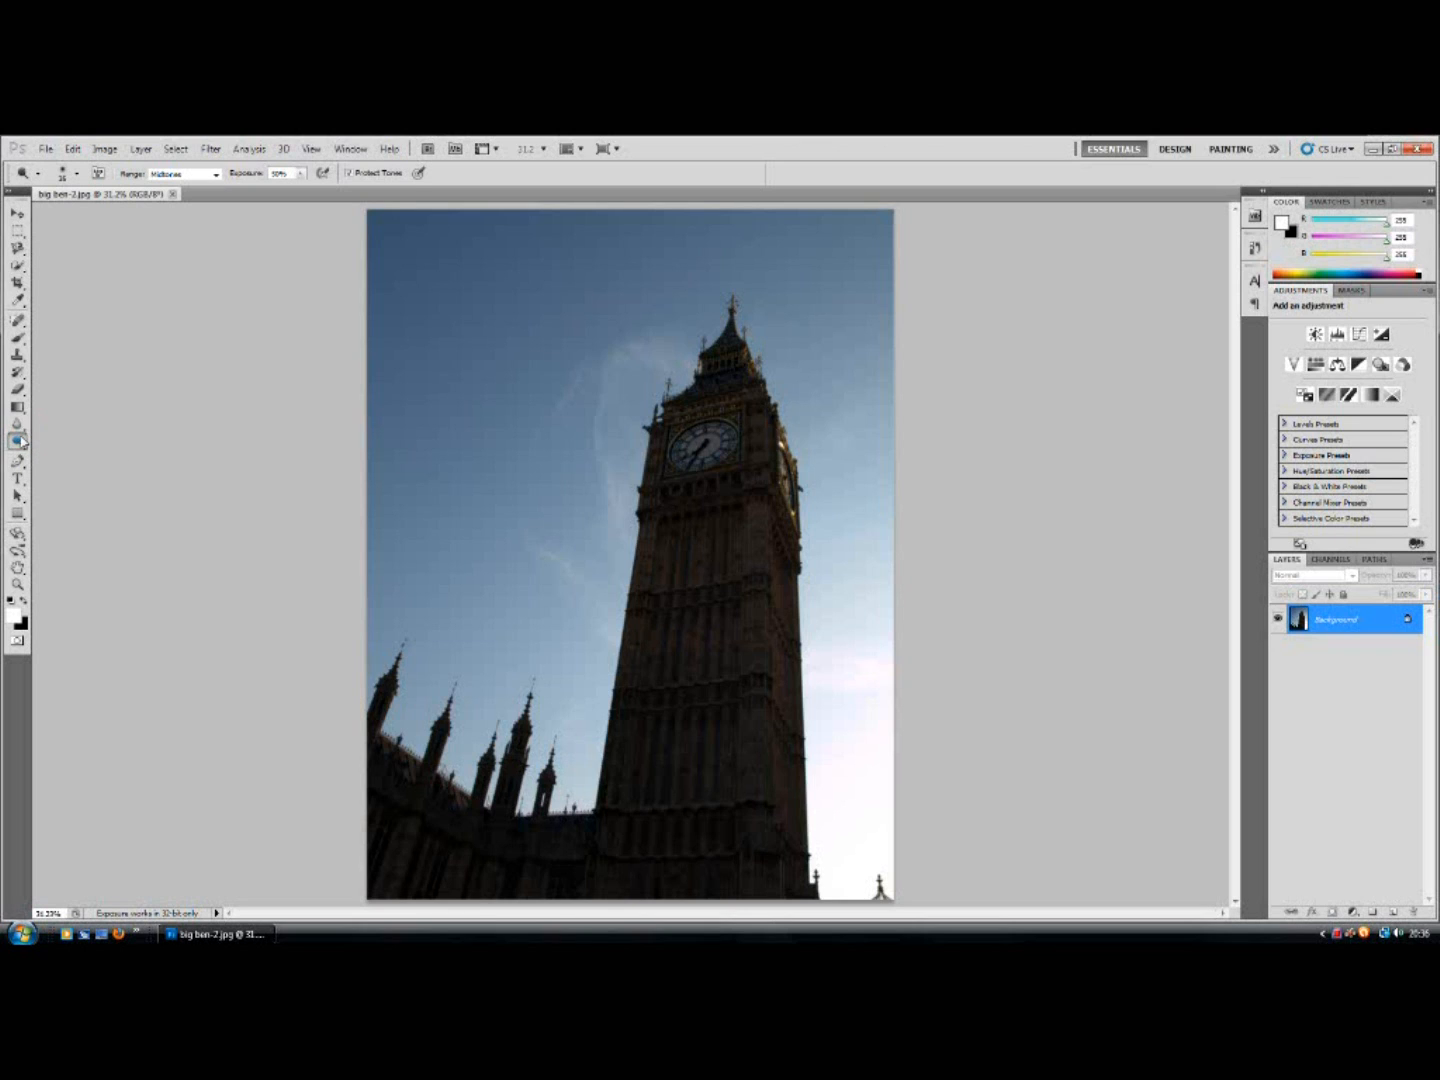
left_click(17, 214)
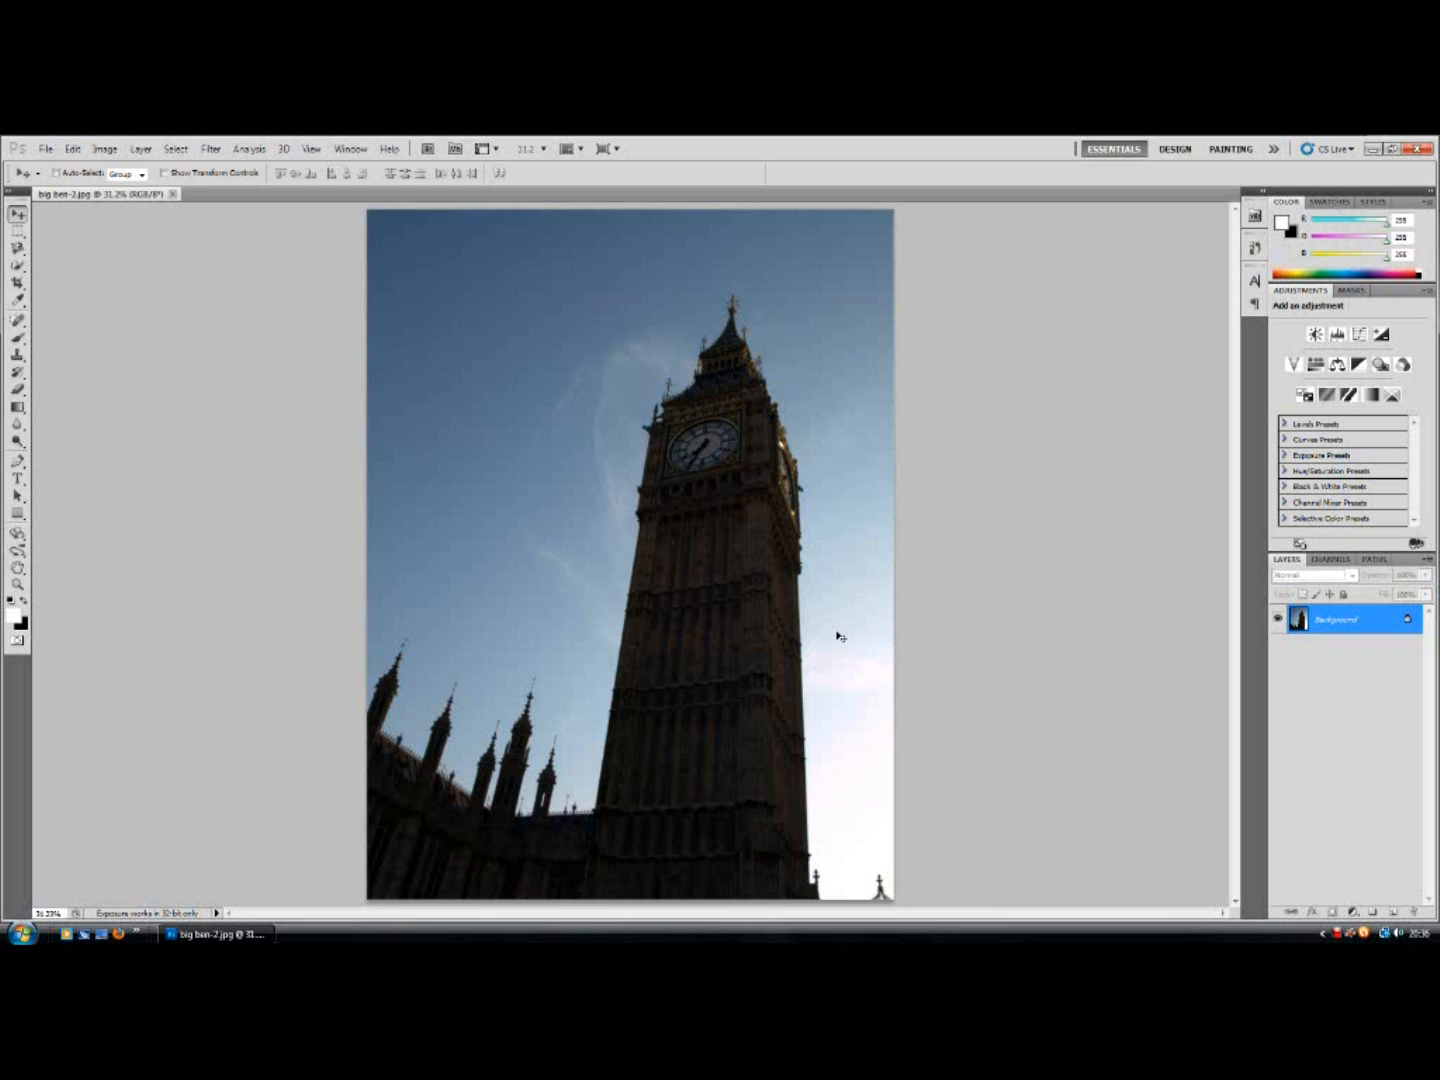
Step: Create a new empty layer in Normal mode above the Background, keeping the default name and 100% opacity
left_click(137, 154)
mouse_move(175, 166)
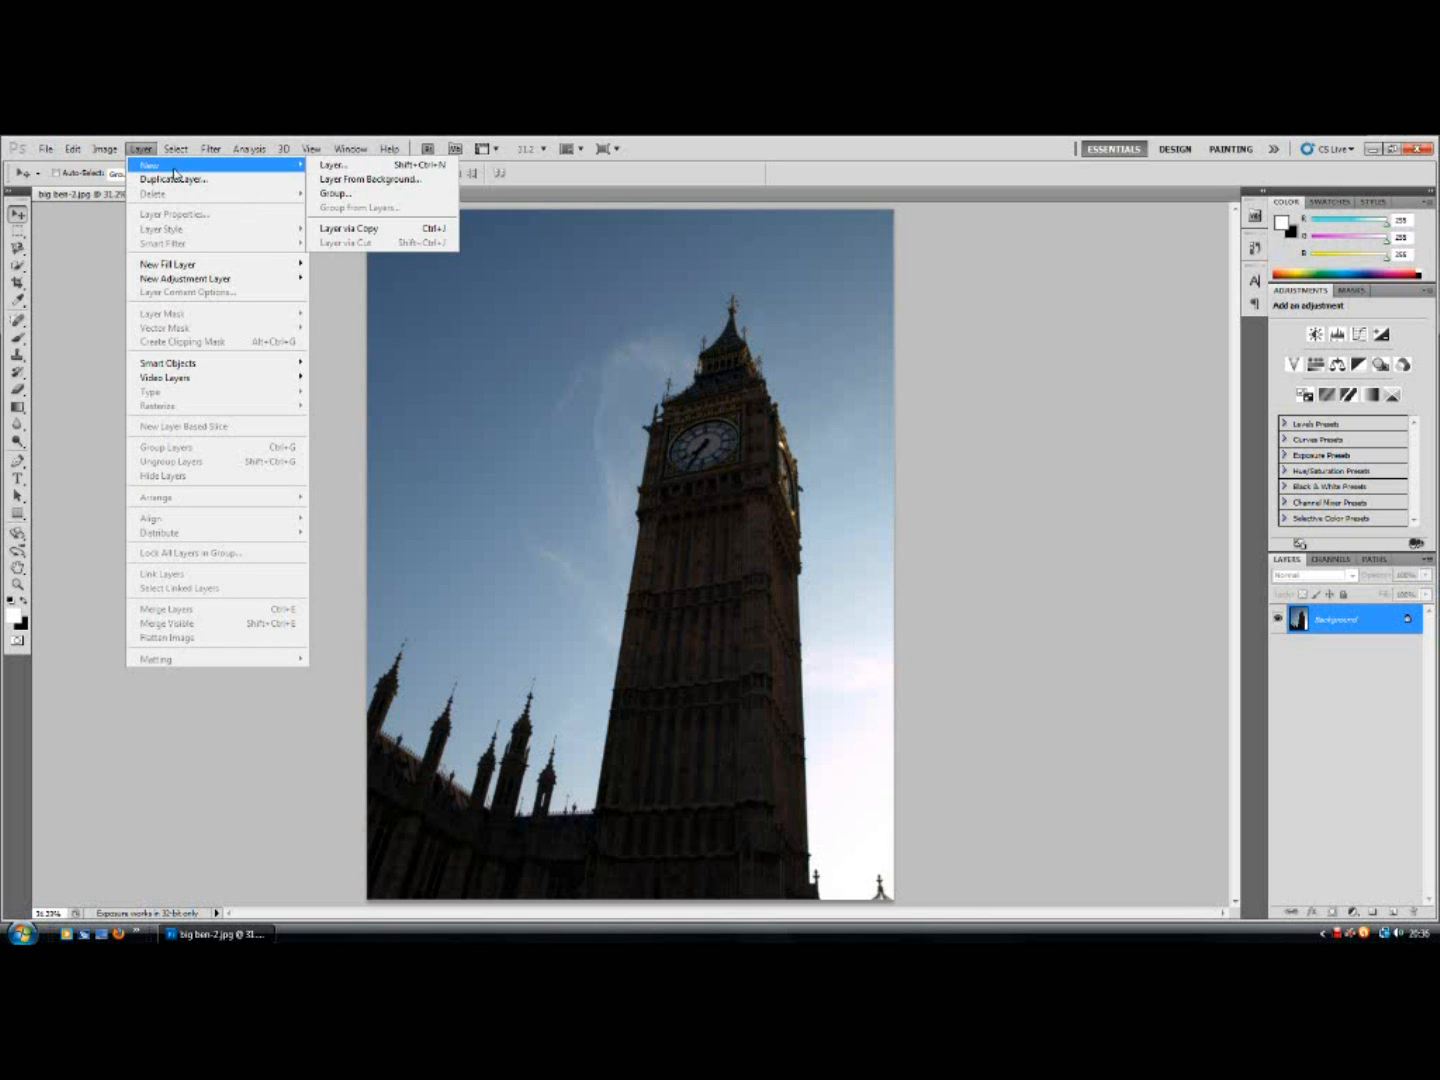
left_click(392, 166)
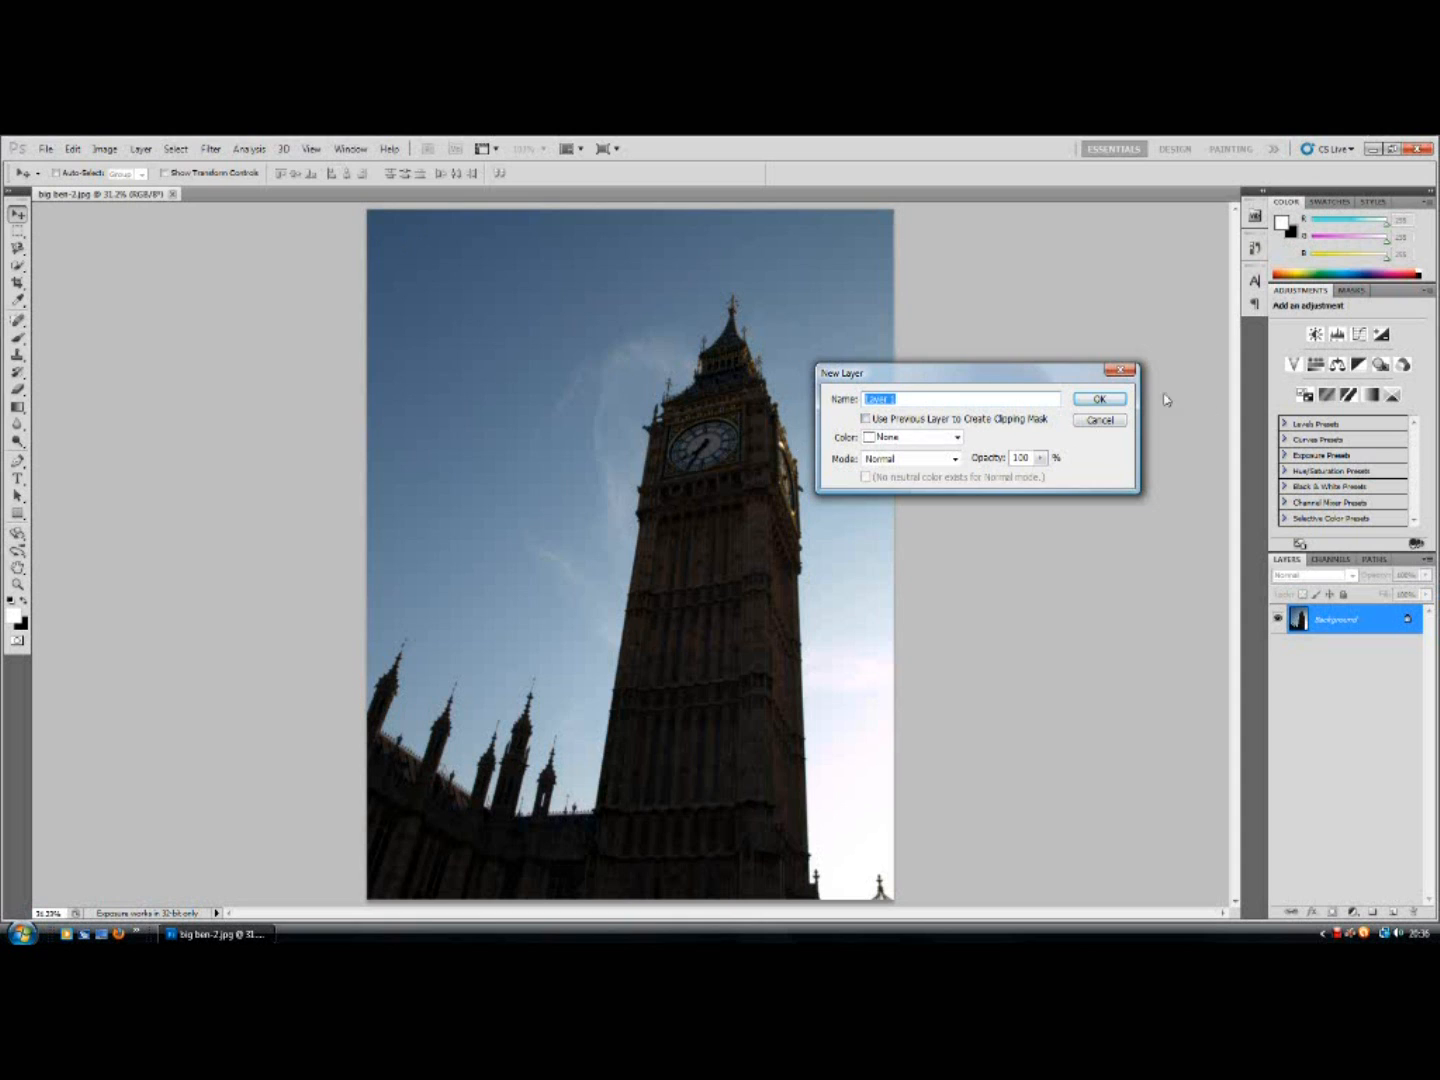
left_click(1099, 400)
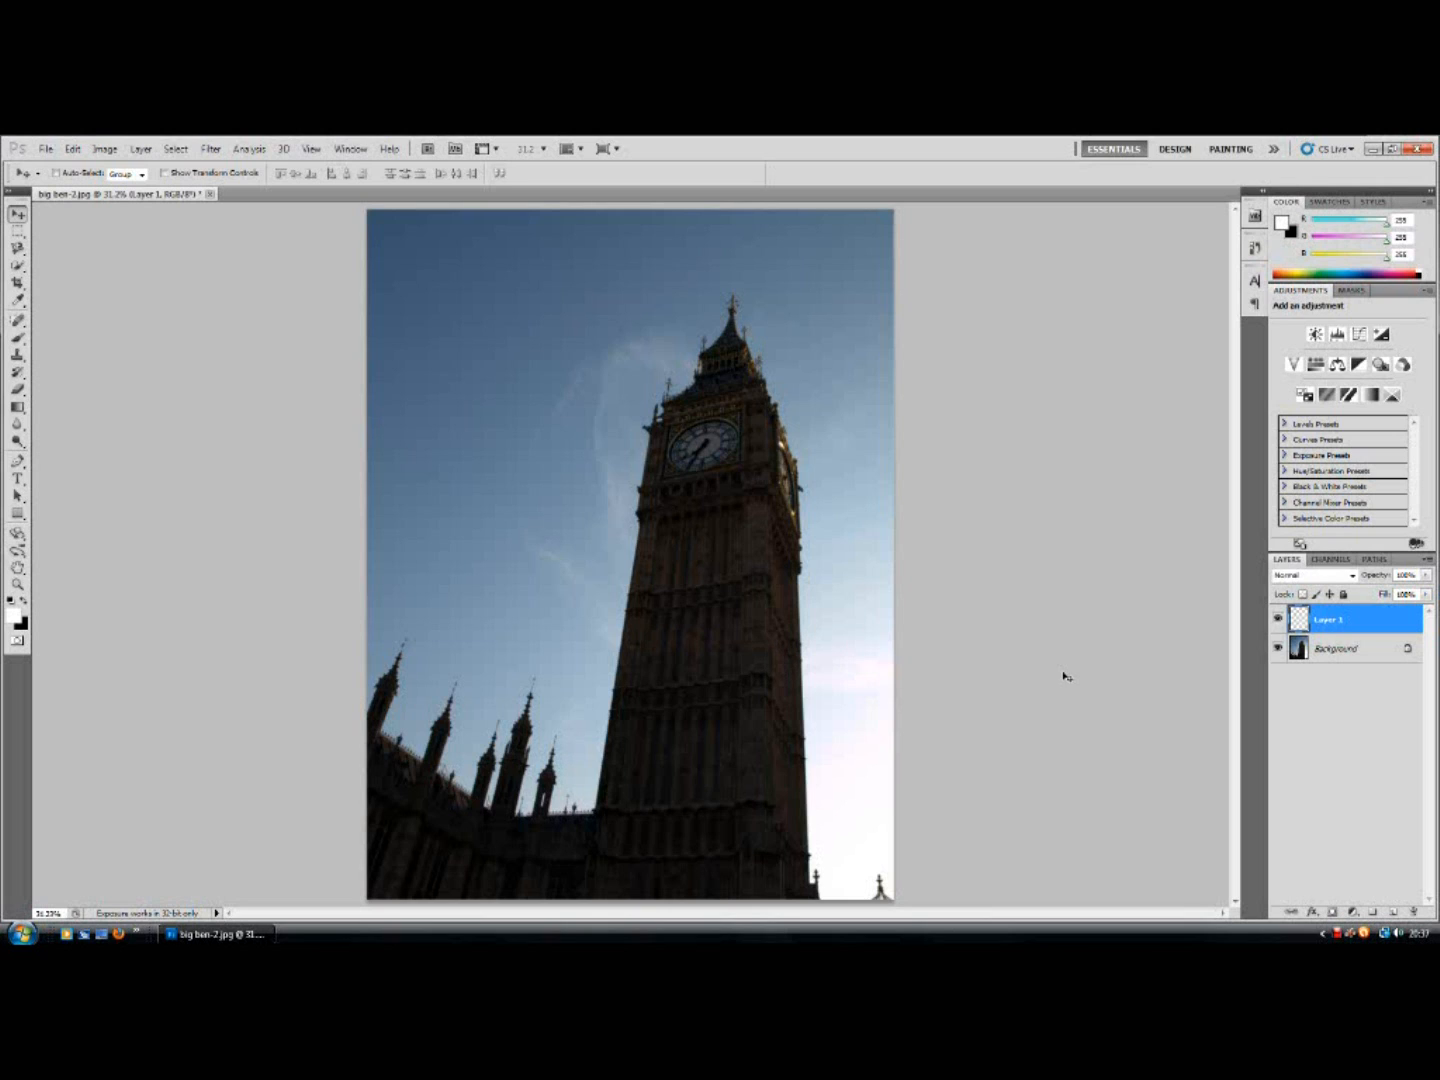
Step: Paint a large black "HI" with a line and a squiggle beneath it on the new layer using the Brush tool
left_click(17, 337)
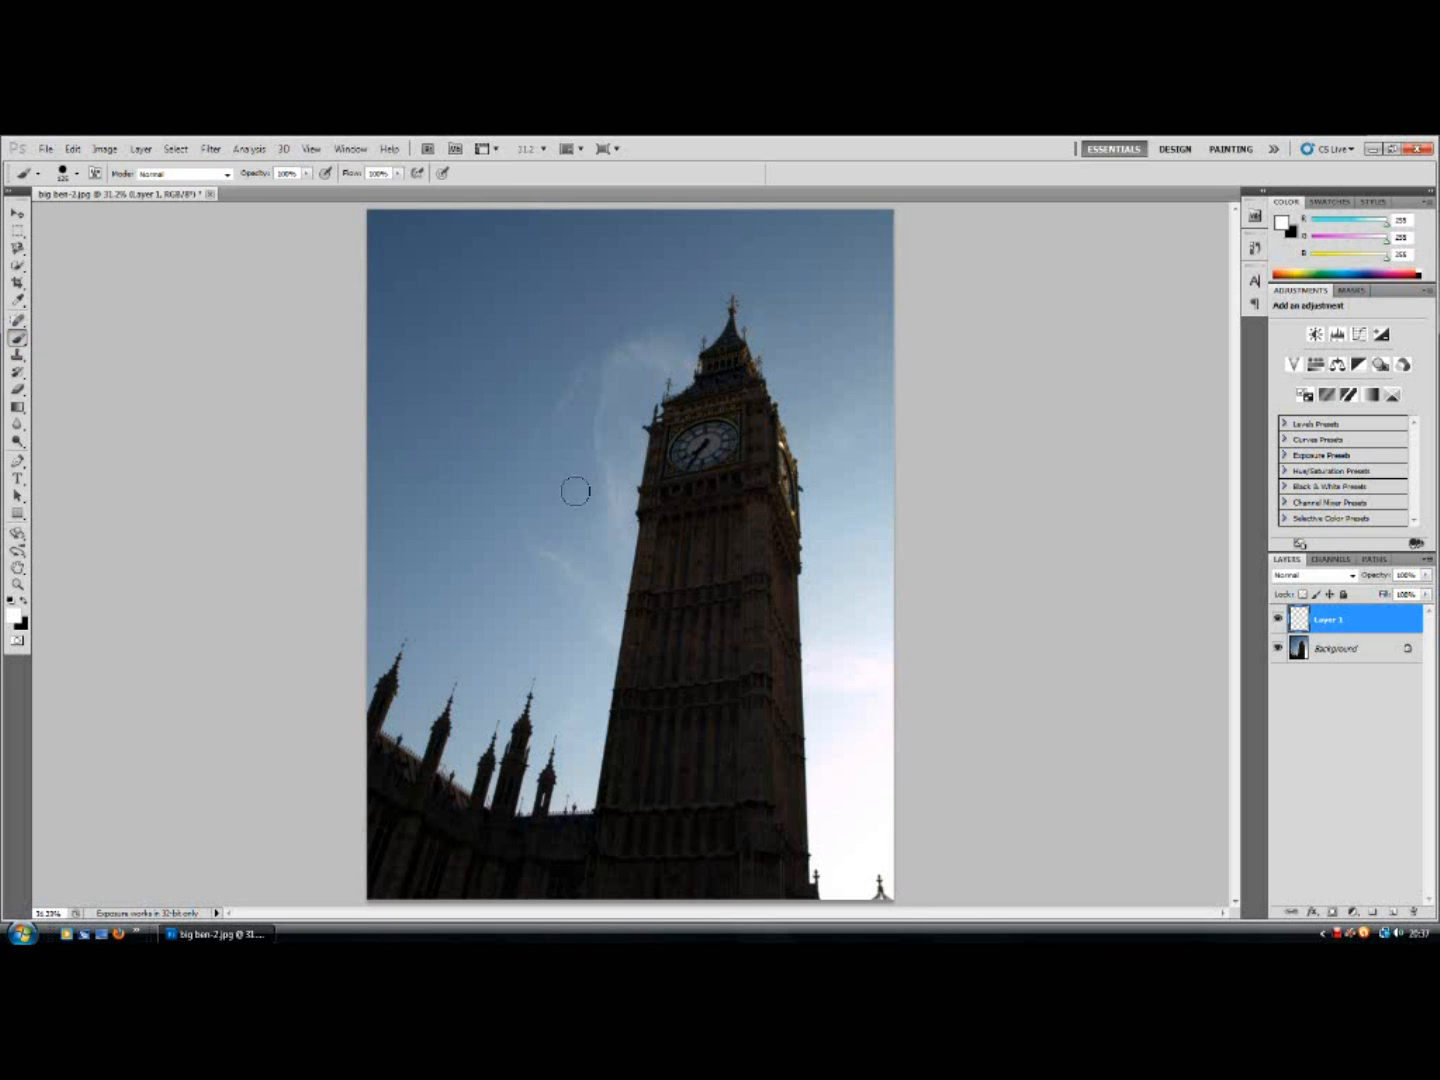
left_click(25, 601)
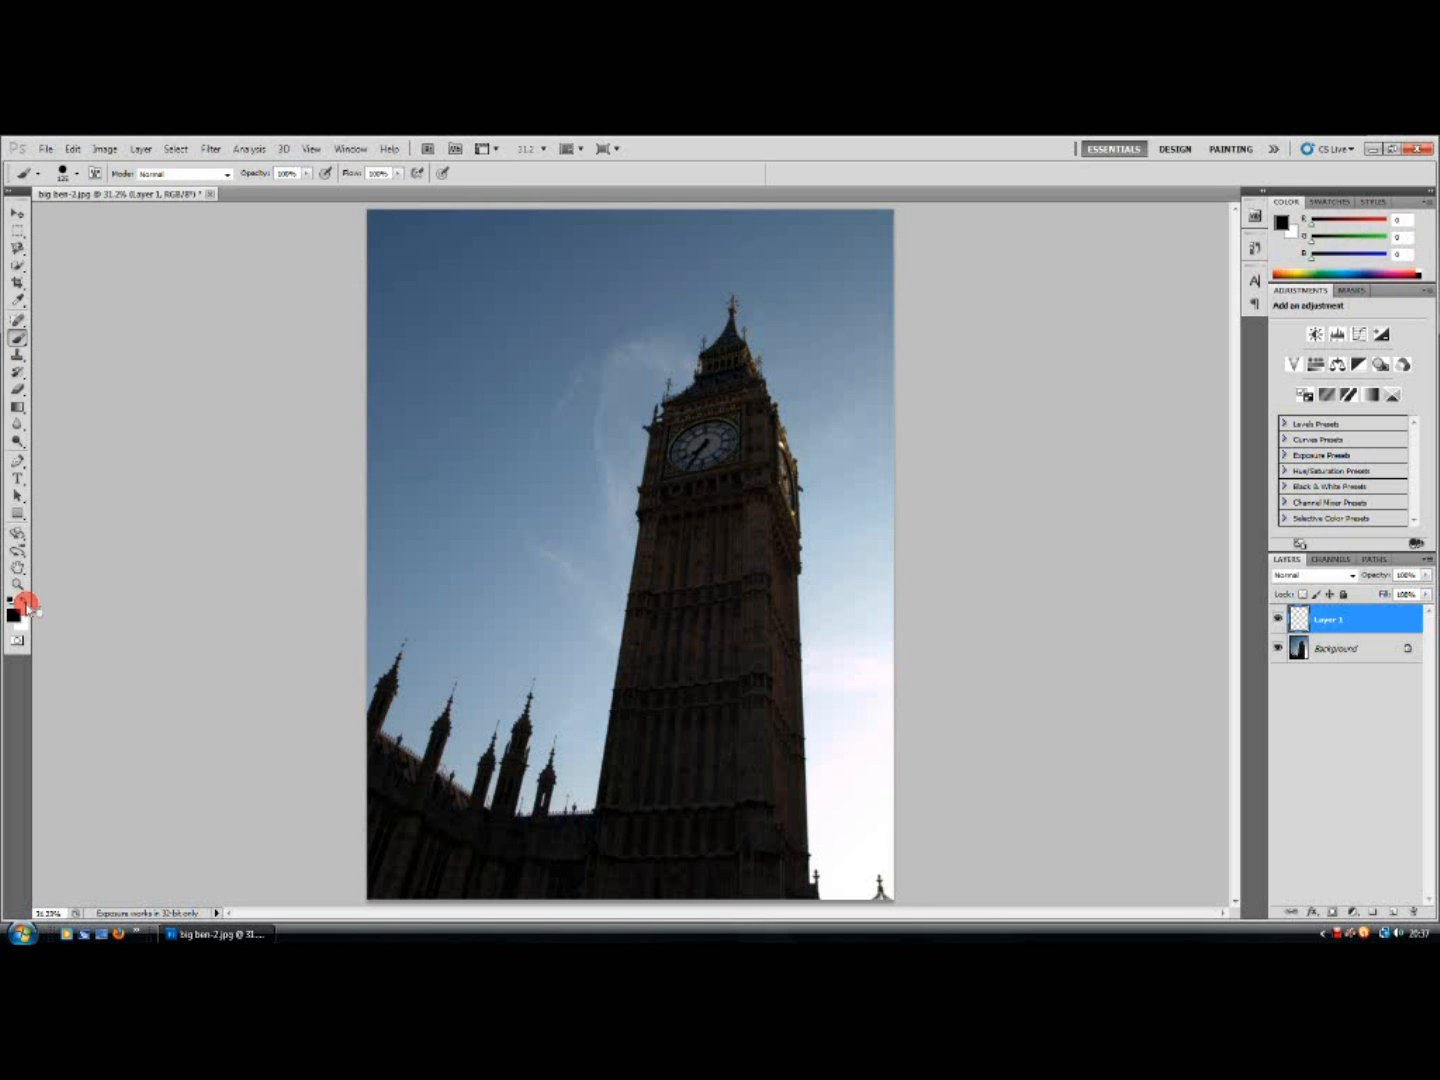
left_click_drag(428, 330, 425, 492)
mouse_move(432, 408)
left_mouse_down()
mouse_move(555, 409)
mouse_move(566, 500)
left_mouse_up()
left_click(545, 338)
left_click_drag(667, 334, 665, 495)
left_click_drag(432, 521, 448, 522)
left_click_drag(652, 545, 752, 678)
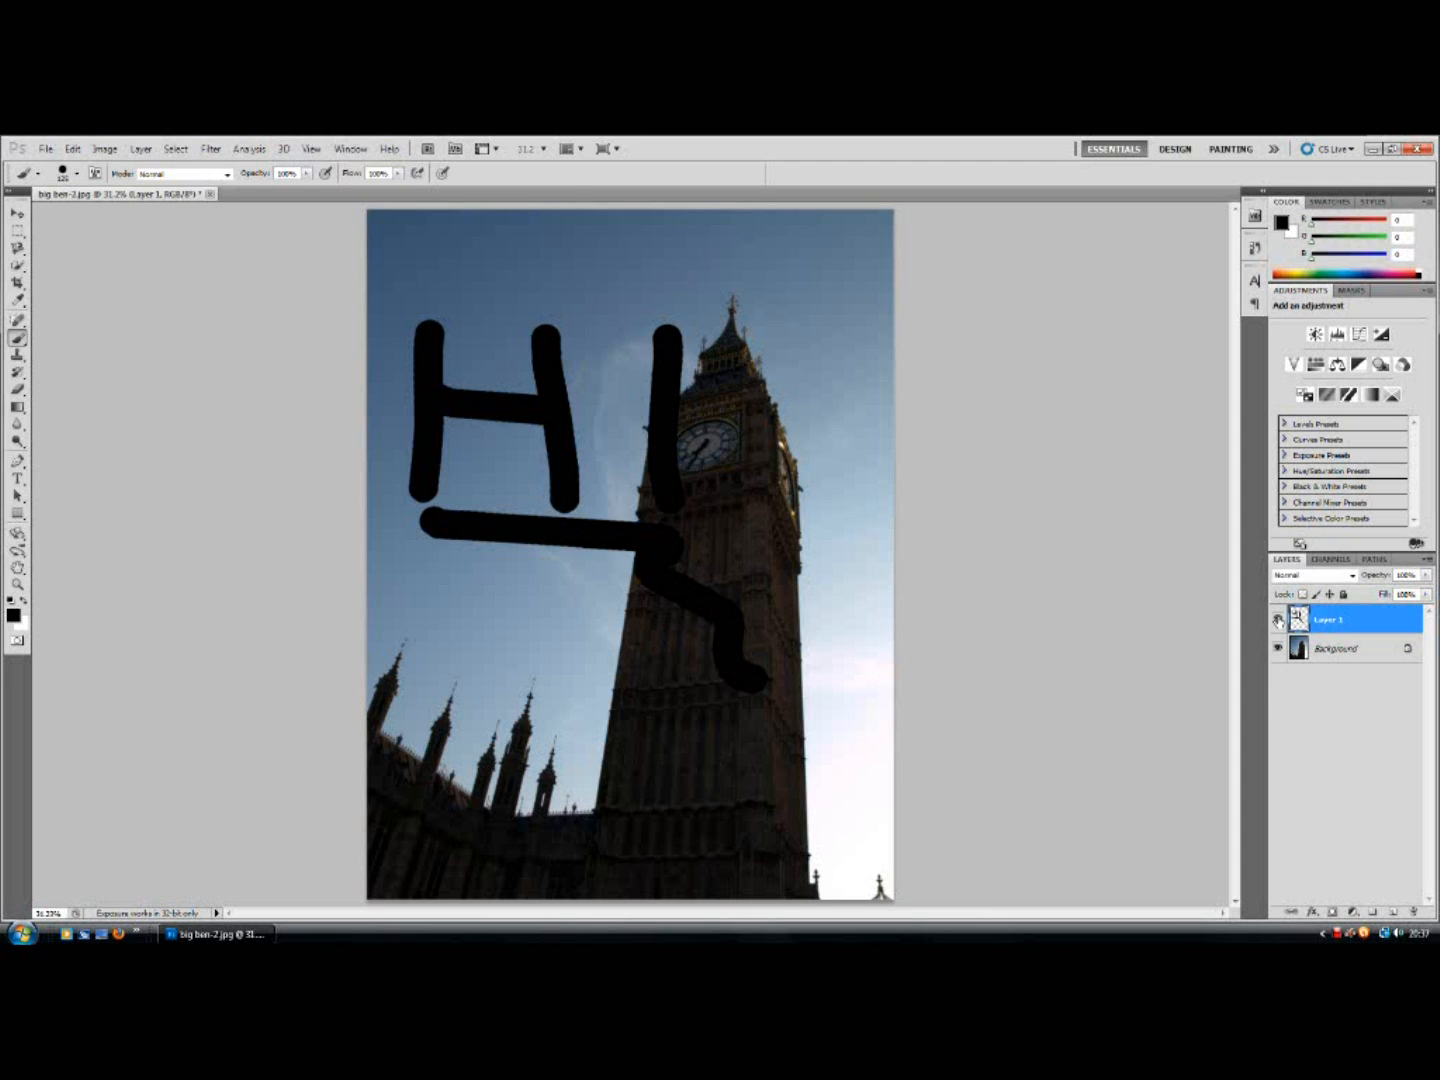
Step: Hide and show Layer 1 several times to compare the photo with and without the painted strokes, leaving it shown
left_click(1278, 621)
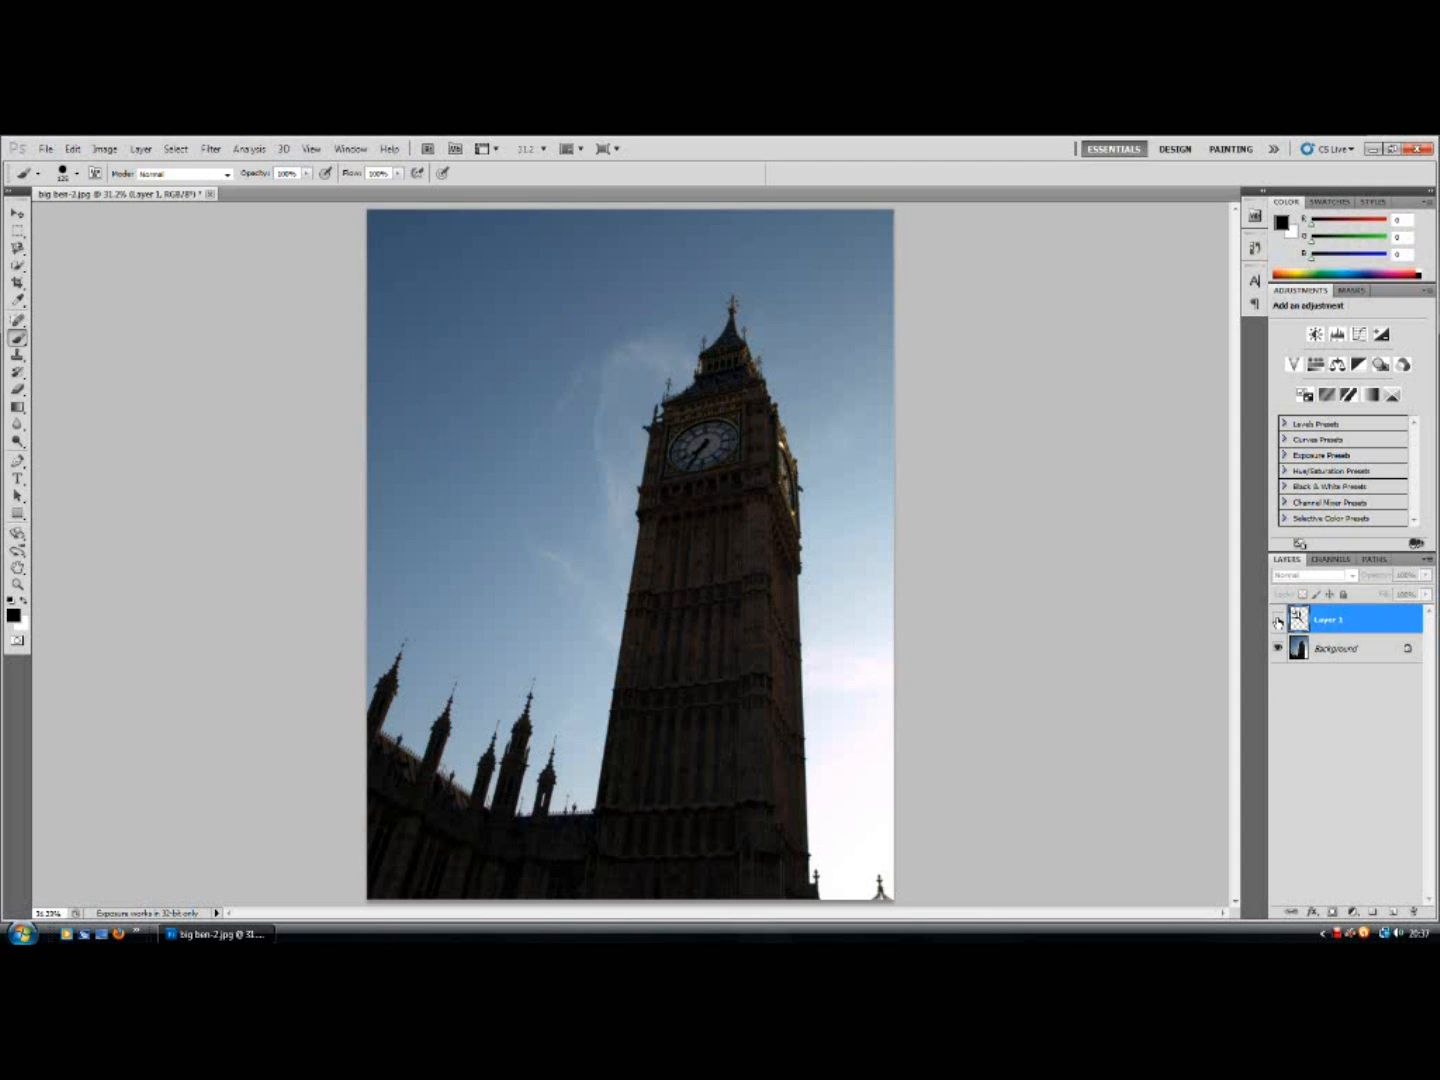
left_click(1278, 621)
left_click(1278, 621)
left_click(1277, 619)
left_click(1277, 619)
left_click(1277, 619)
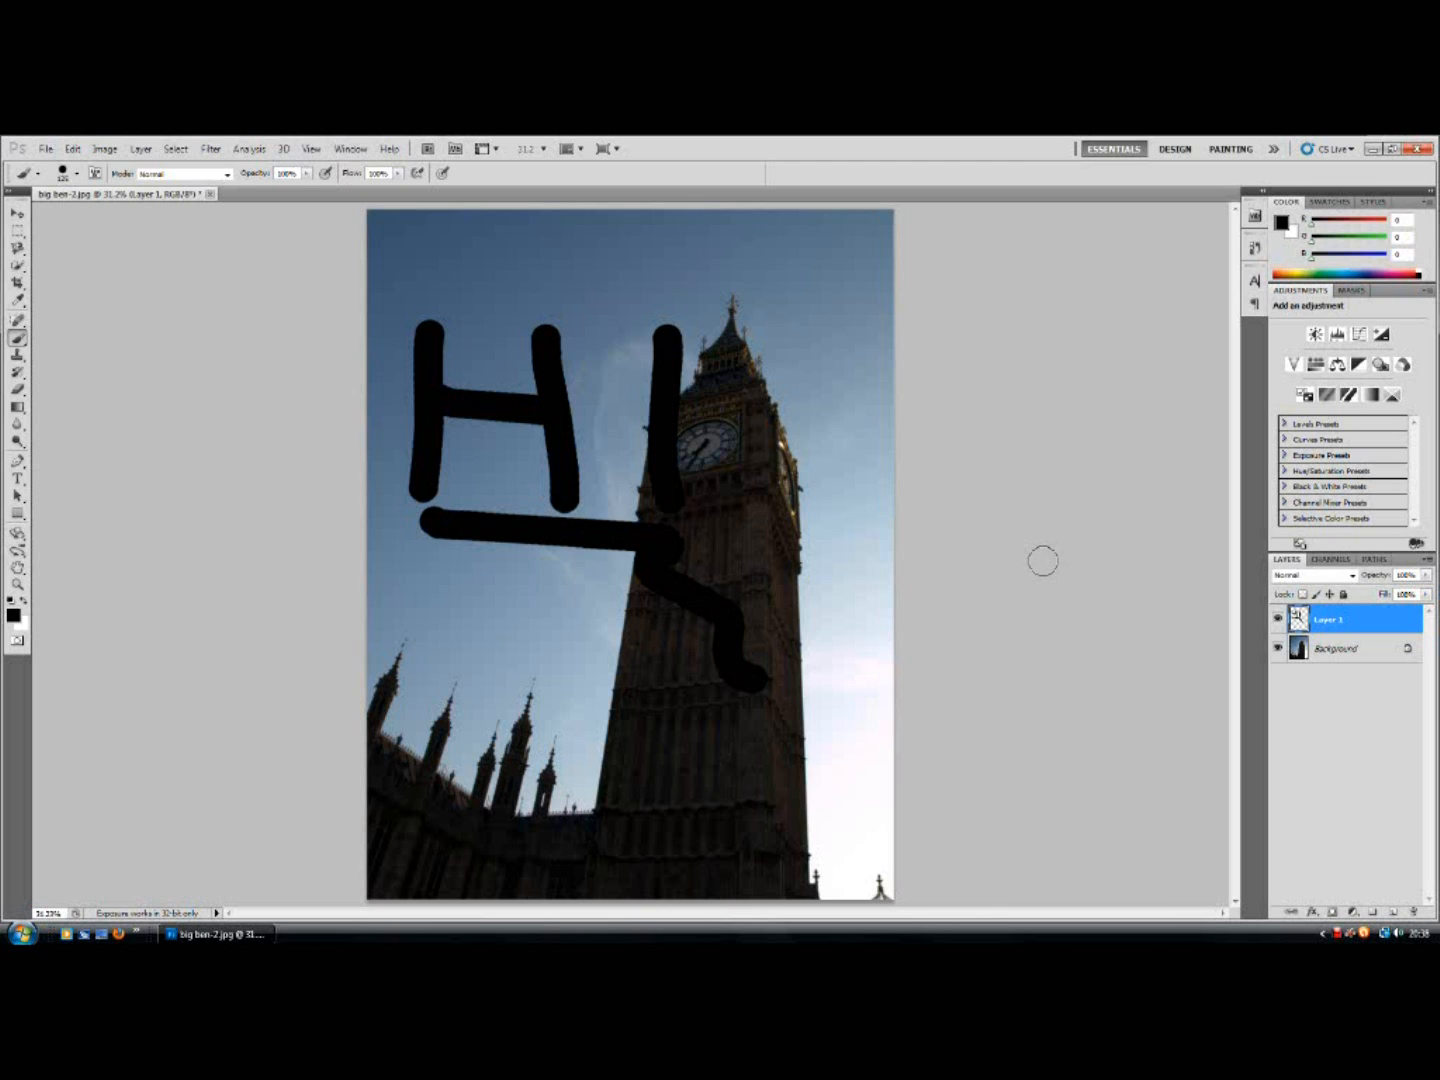
Step: Delete Layer 1 with the black brush strokes
left_click(1344, 624)
right_click(1344, 624)
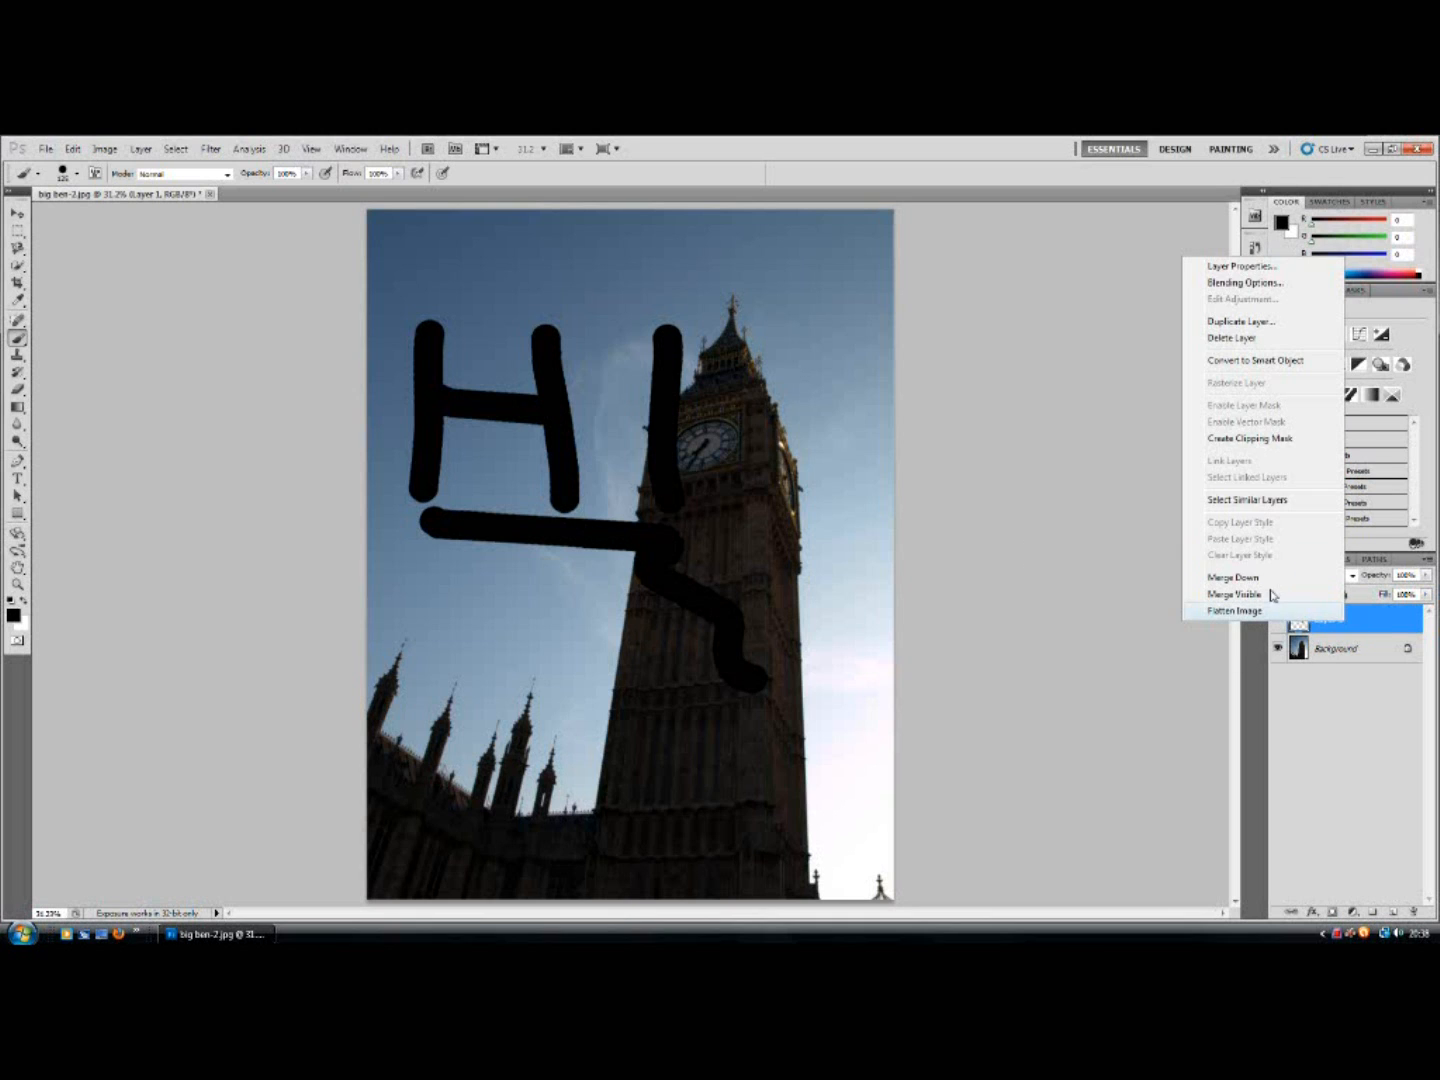
left_click(1222, 336)
left_click(691, 429)
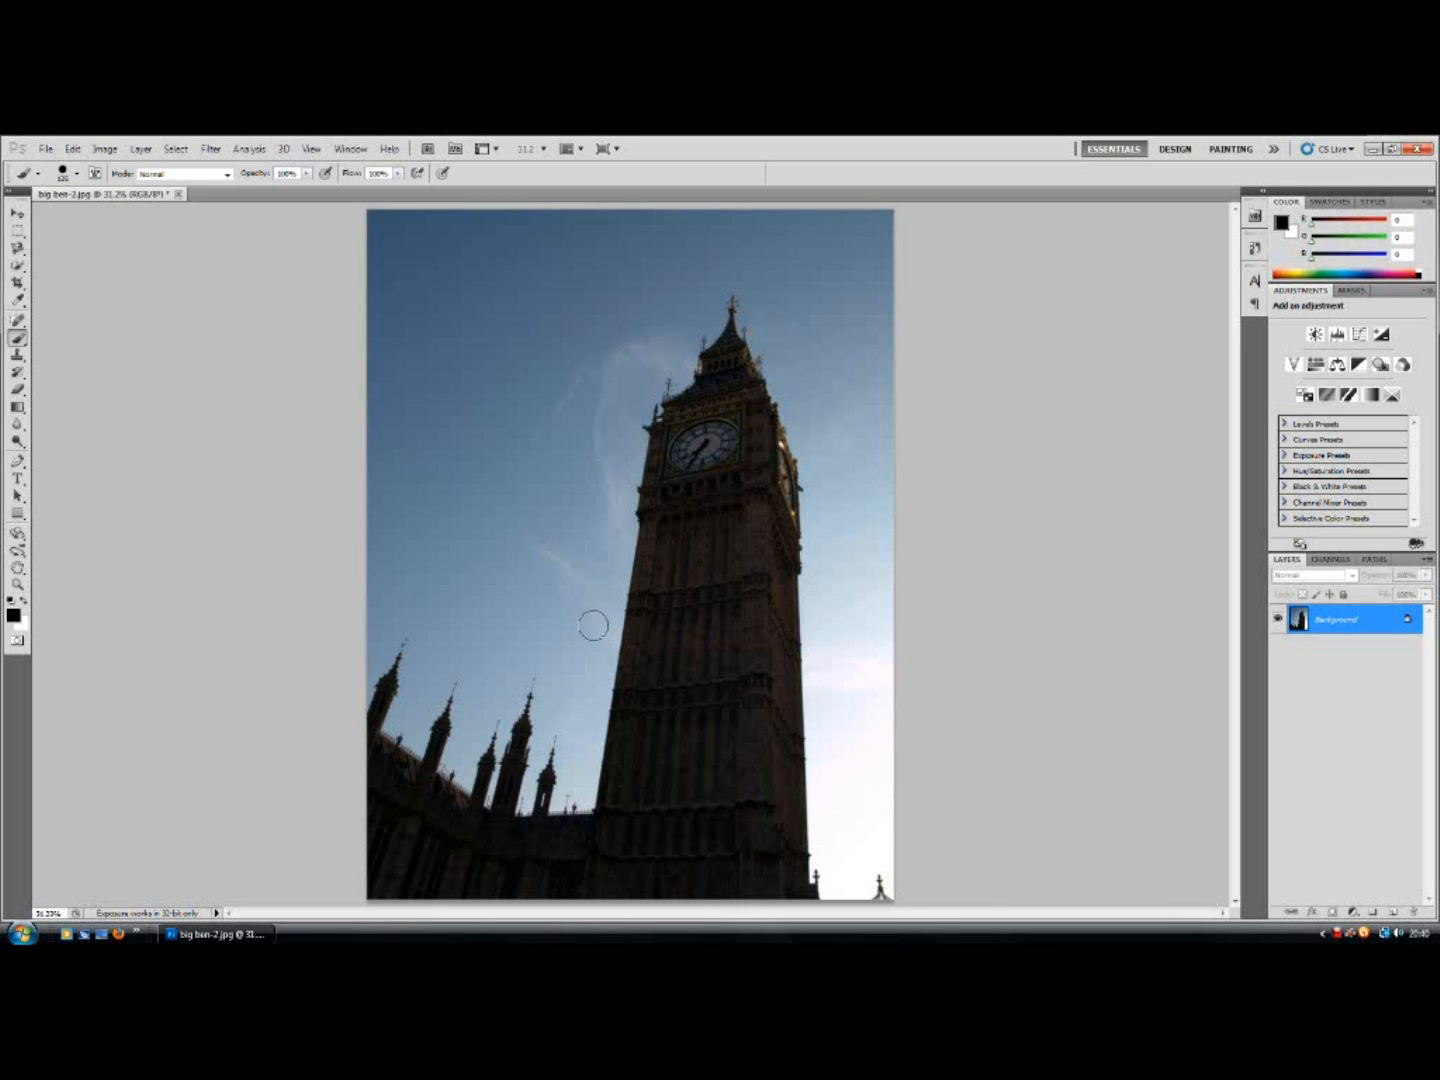
Step: Create a new layer above the Background with the blend mode set to Overlay at 100% opacity
left_click(141, 148)
mouse_move(172, 168)
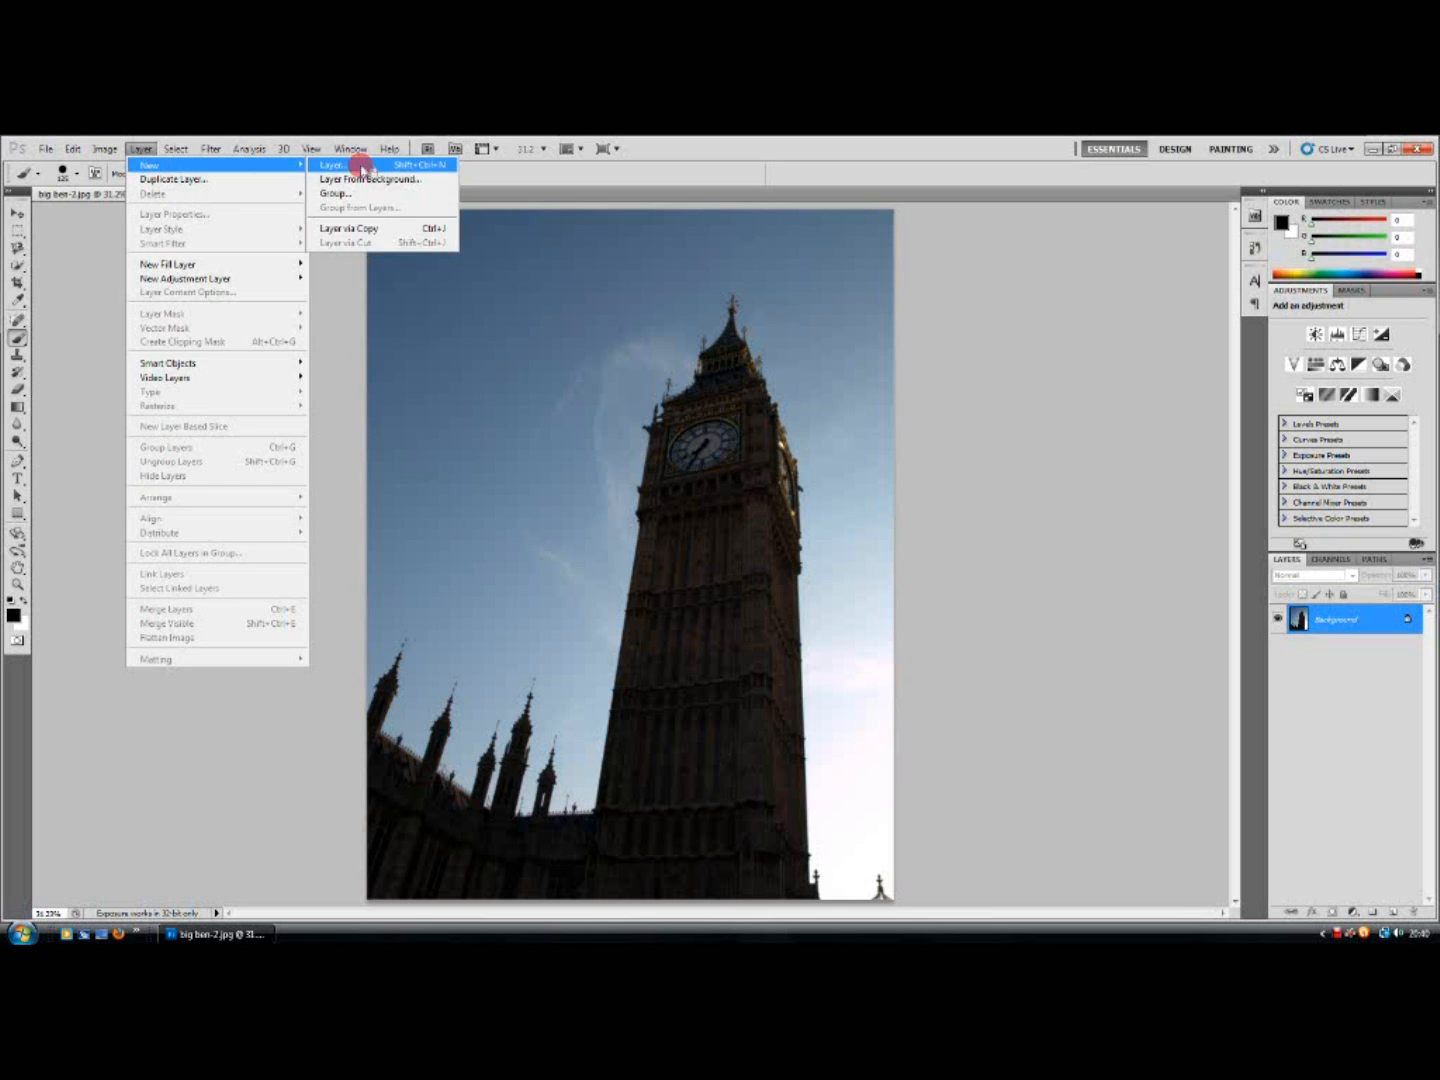
left_click(360, 166)
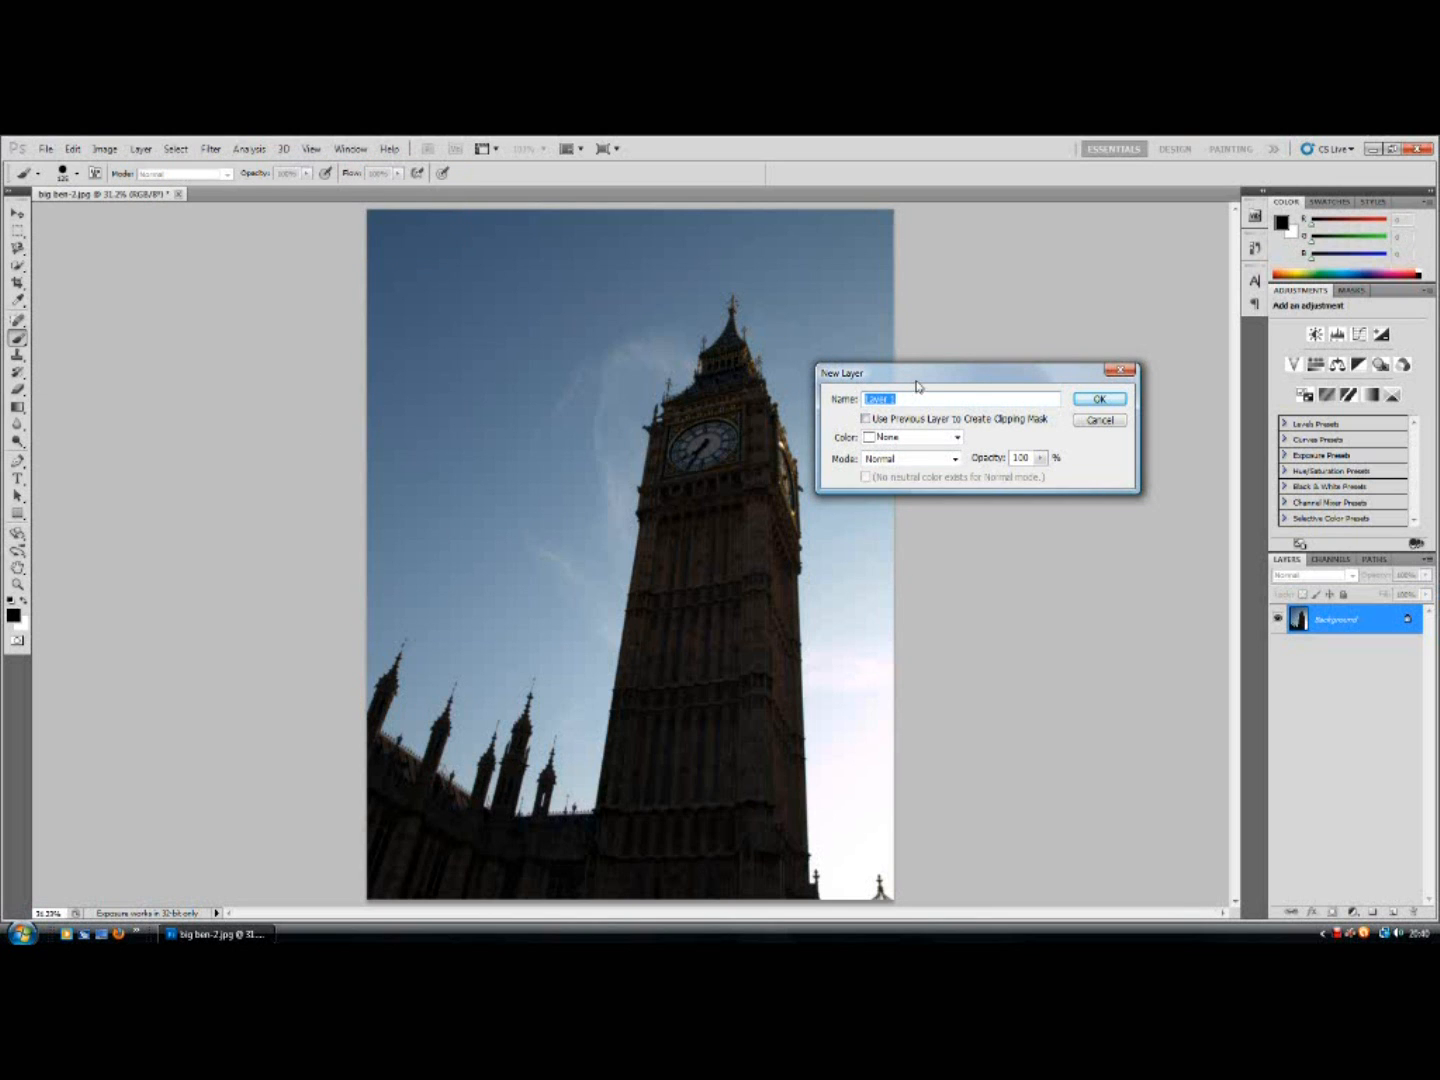
left_click(887, 459)
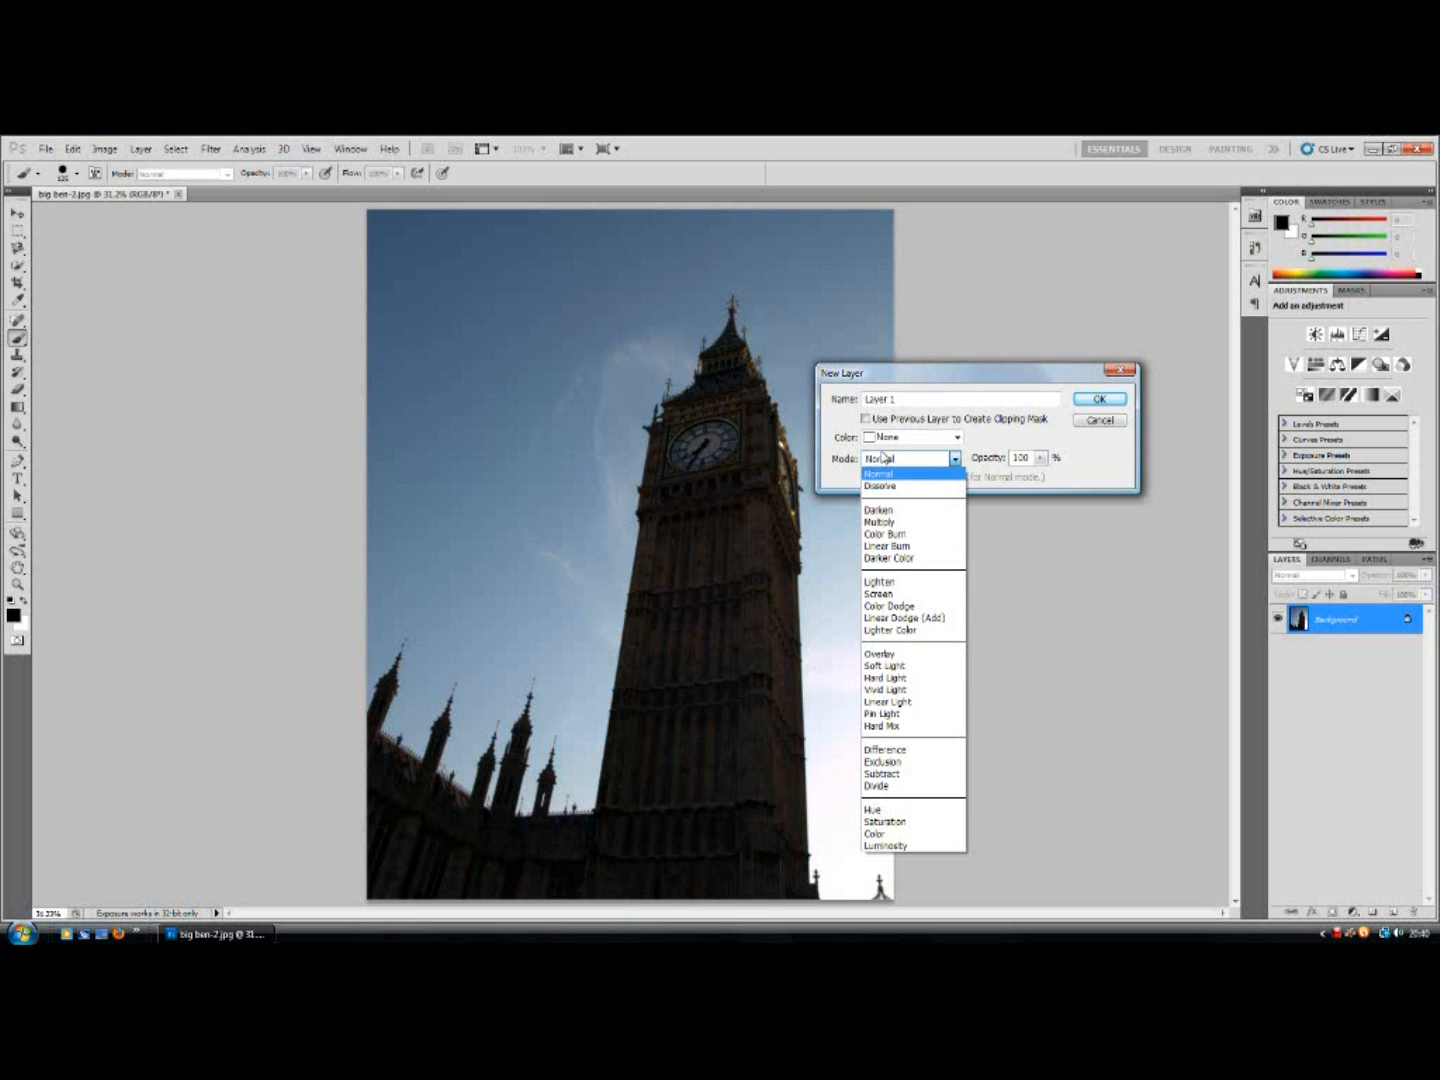
left_click(908, 664)
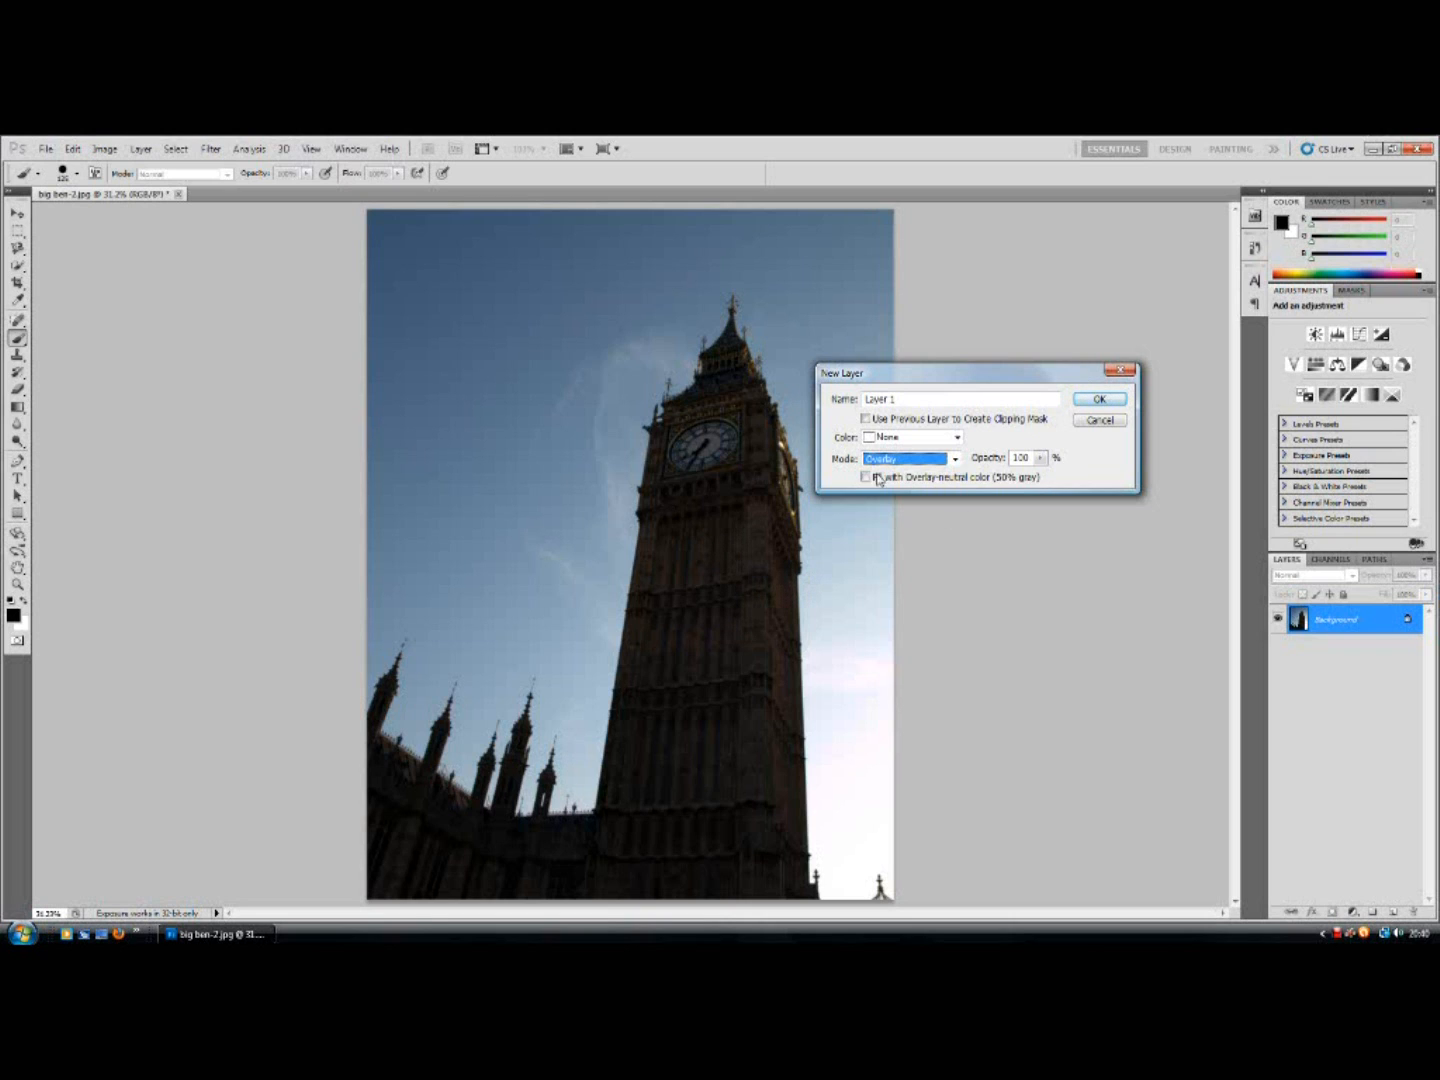
left_click(876, 458)
left_click(876, 655)
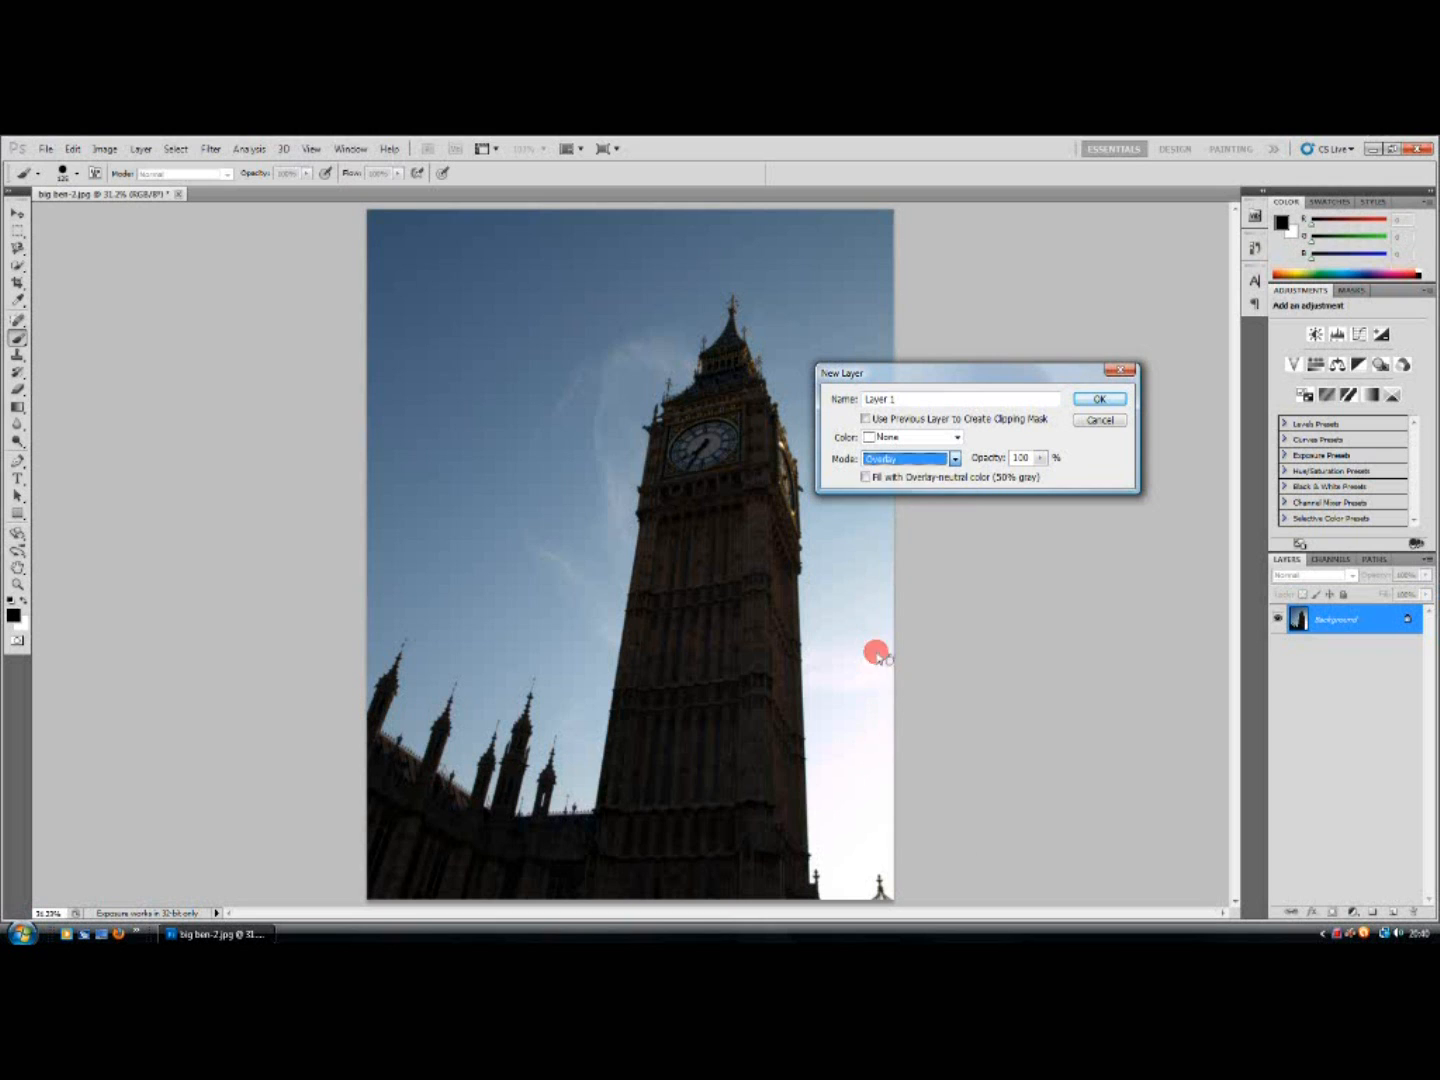
left_click(1100, 401)
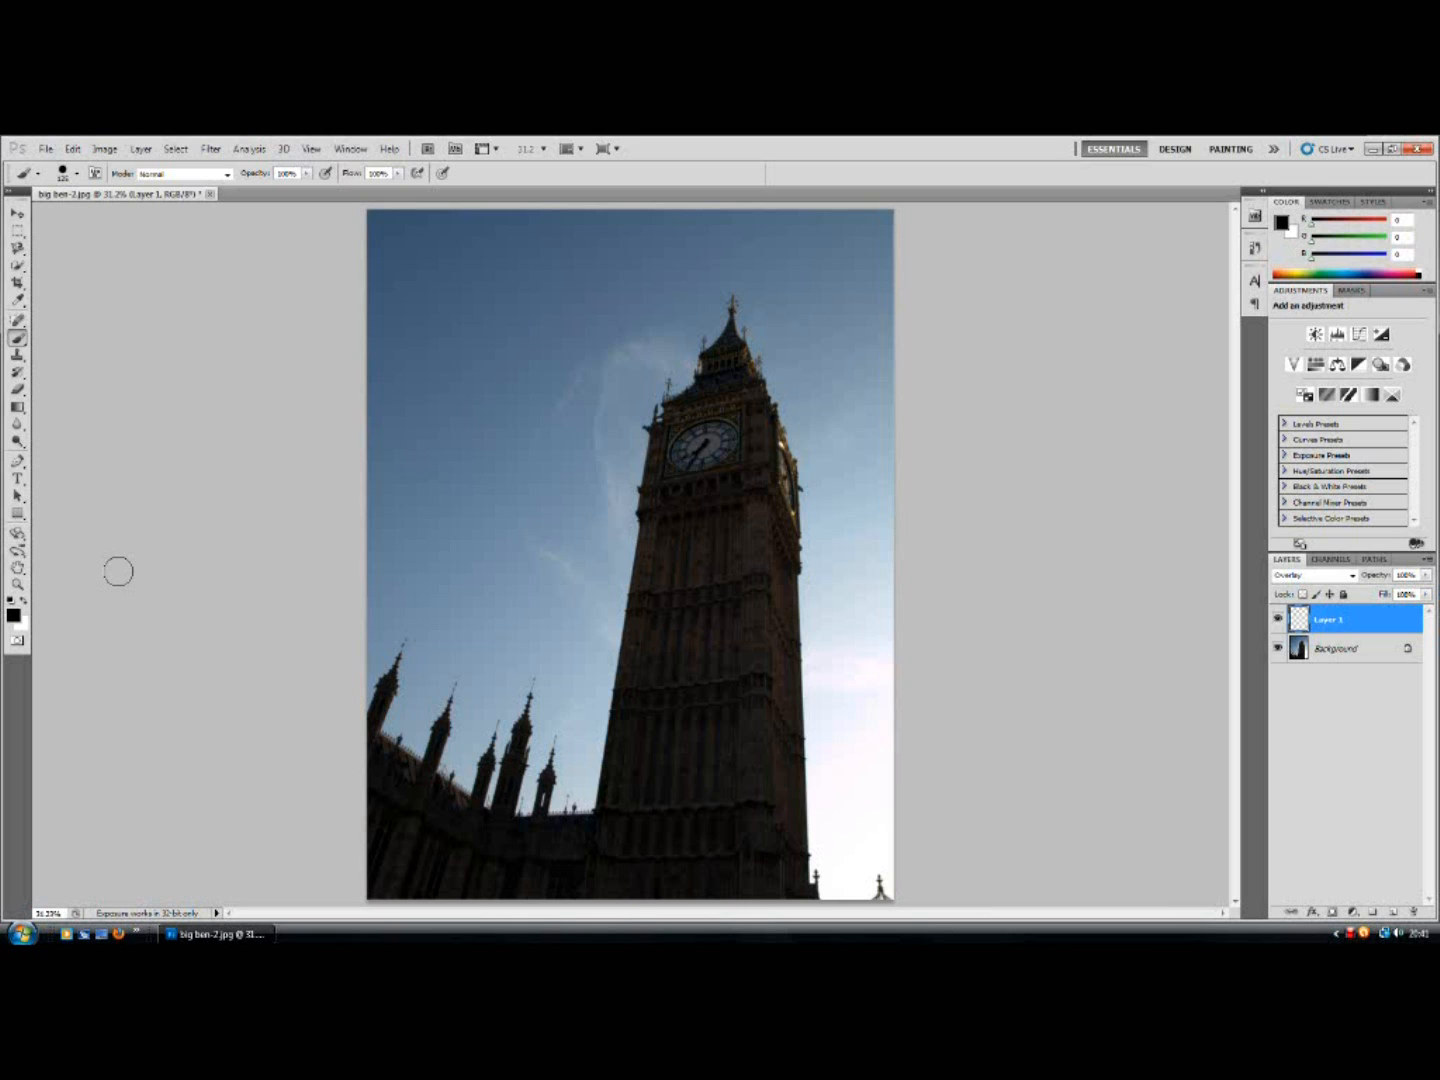
Step: Swap the foreground and background colours several times, ending with white as the foreground
key("x")
key("x")
key("x")
key("x")
key("x")
key("x")
key("x")
key("x")
left_click(22, 600)
left_click(22, 600)
left_click(22, 600)
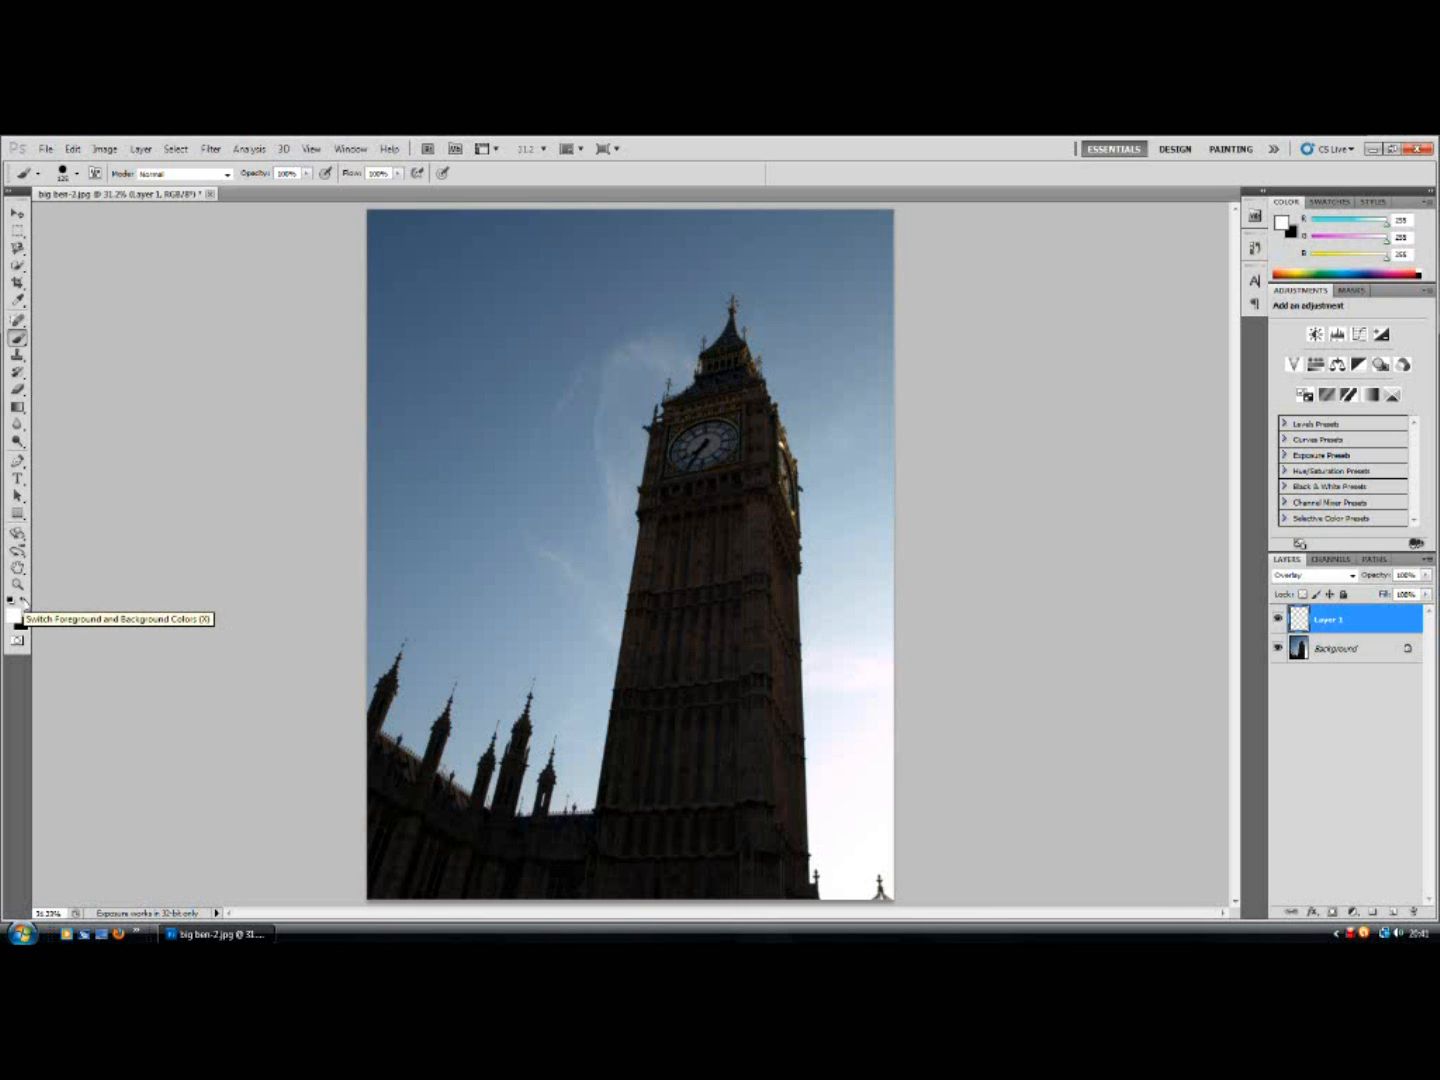
left_click(22, 600)
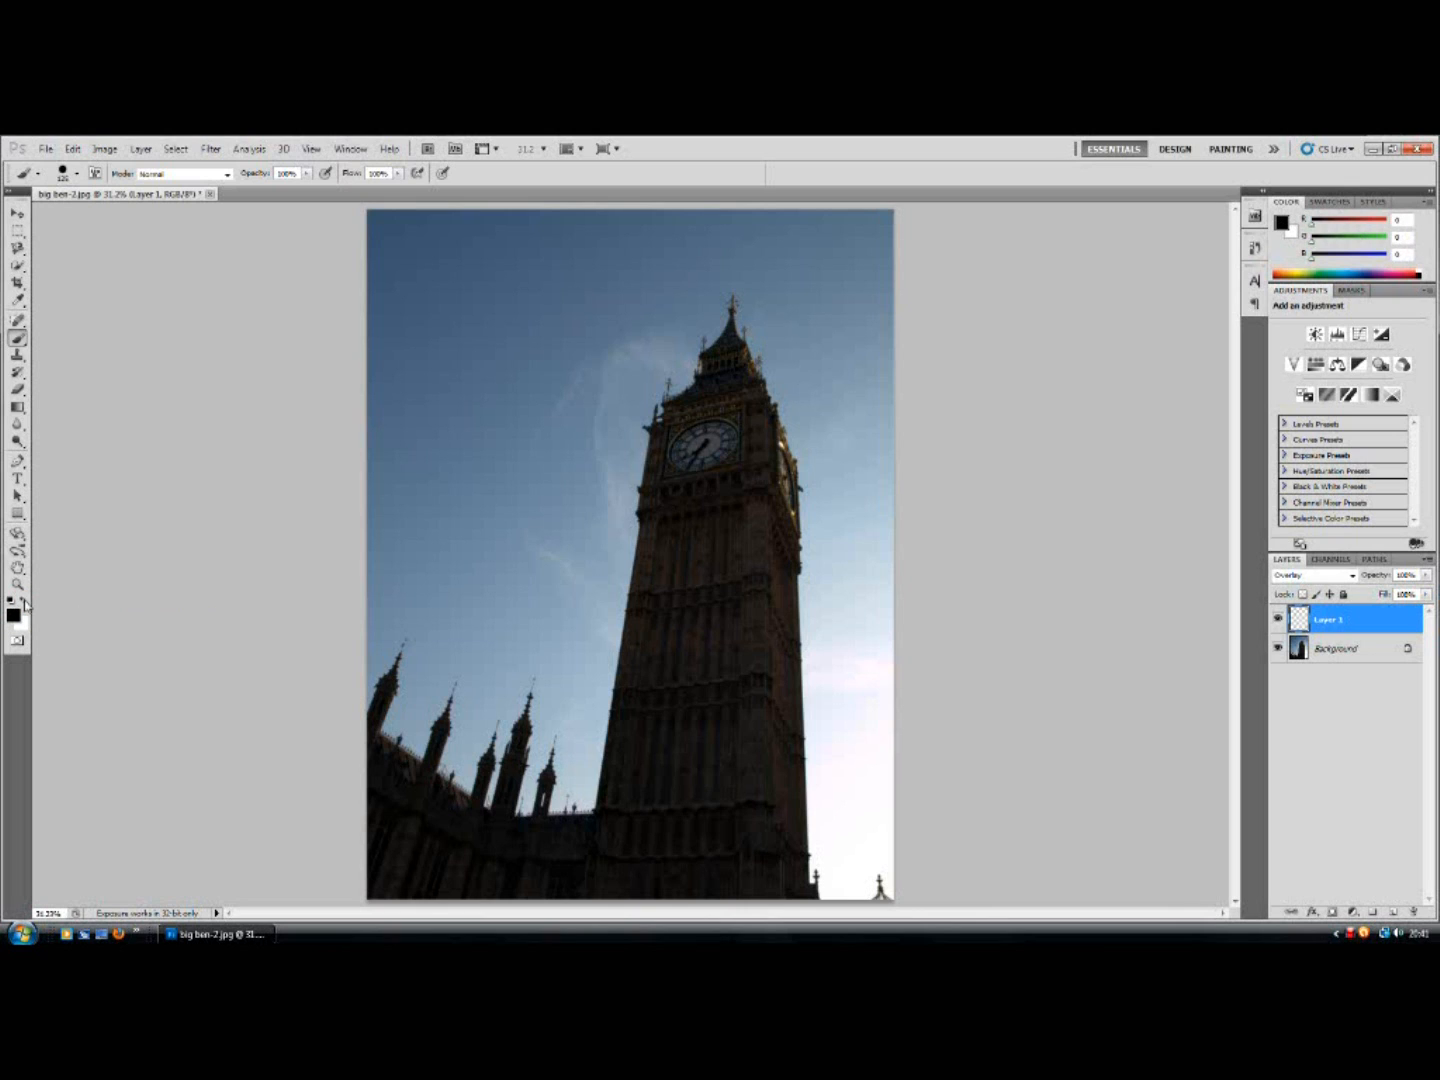
left_click(22, 600)
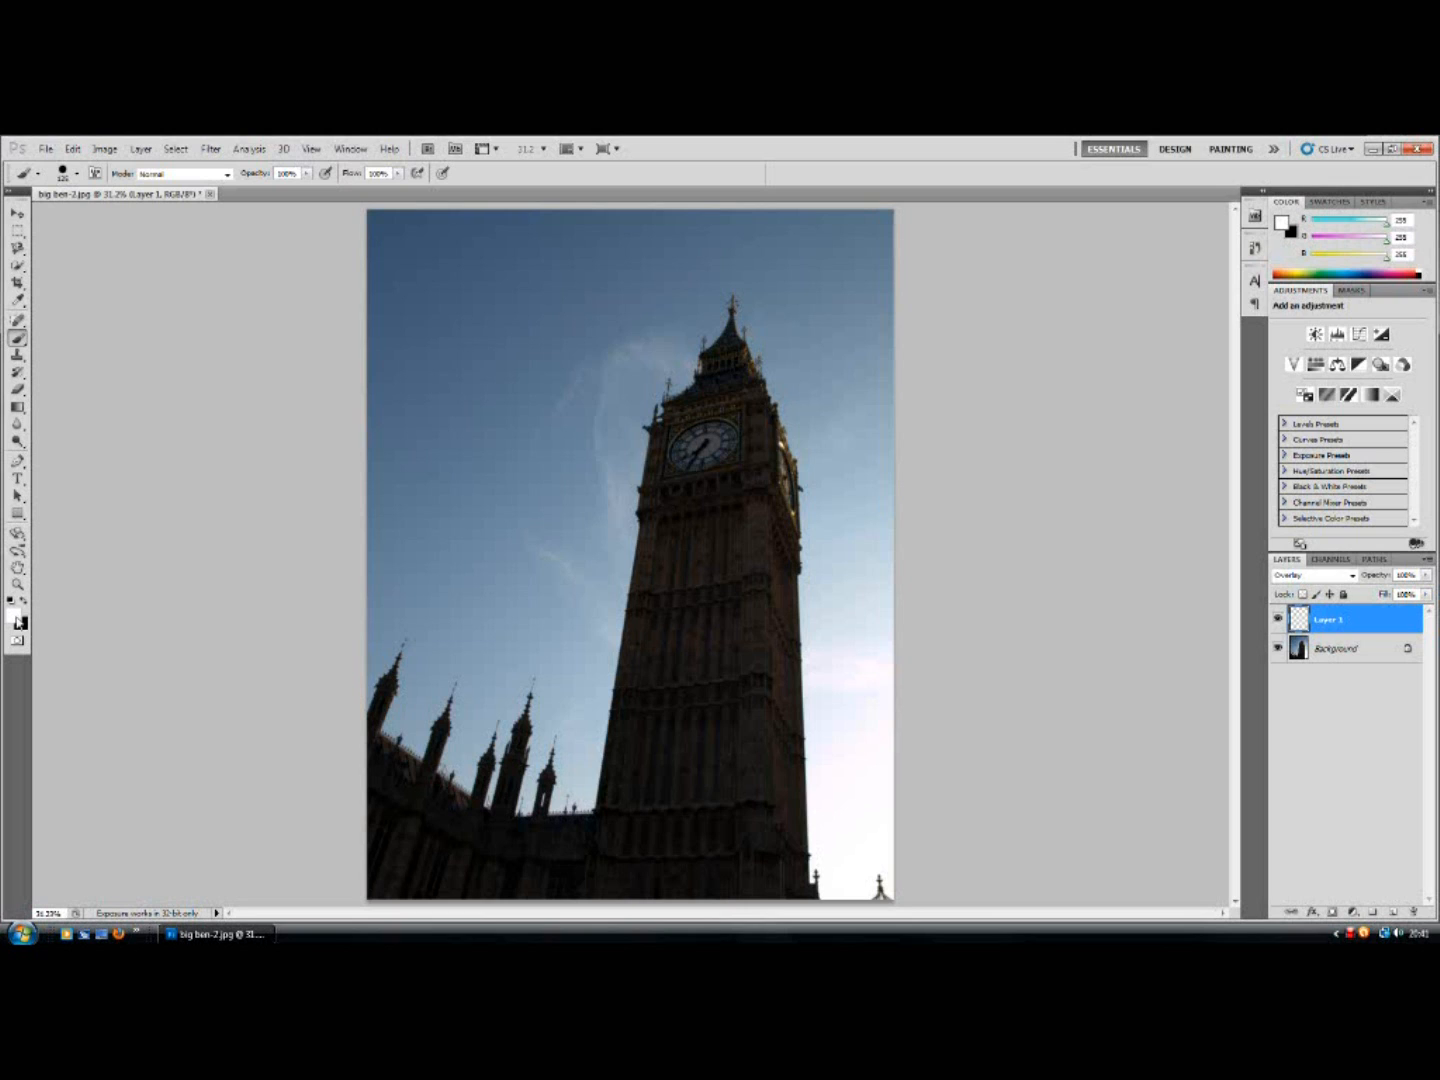
Step: Paint white with a hard round brush over the lower building and the clock tower's shaft, straying into the sky beside it
left_click(74, 172)
double_click(58, 280)
left_click(74, 175)
left_click(74, 175)
mouse_move(479, 849)
left_mouse_down()
mouse_move(525, 864)
mouse_move(466, 873)
mouse_move(533, 894)
mouse_move(419, 893)
mouse_move(476, 893)
mouse_move(376, 860)
mouse_move(448, 853)
mouse_move(385, 838)
mouse_move(380, 792)
mouse_move(465, 842)
mouse_move(615, 893)
mouse_move(776, 892)
mouse_move(779, 848)
mouse_move(760, 878)
mouse_move(754, 813)
mouse_move(748, 550)
mouse_move(732, 854)
mouse_move(698, 831)
mouse_move(691, 640)
mouse_move(655, 843)
left_mouse_up()
mouse_move(688, 728)
left_mouse_down()
mouse_move(704, 852)
mouse_move(715, 680)
mouse_move(665, 813)
left_mouse_up()
mouse_move(522, 839)
left_mouse_down()
mouse_move(410, 813)
mouse_move(374, 752)
mouse_move(463, 814)
mouse_move(580, 830)
mouse_move(607, 813)
mouse_move(652, 665)
mouse_move(650, 731)
mouse_move(640, 580)
mouse_move(630, 775)
mouse_move(675, 566)
mouse_move(691, 579)
mouse_move(692, 552)
mouse_move(664, 582)
mouse_move(692, 637)
mouse_move(640, 621)
mouse_move(649, 645)
mouse_move(535, 513)
mouse_move(545, 560)
left_mouse_up()
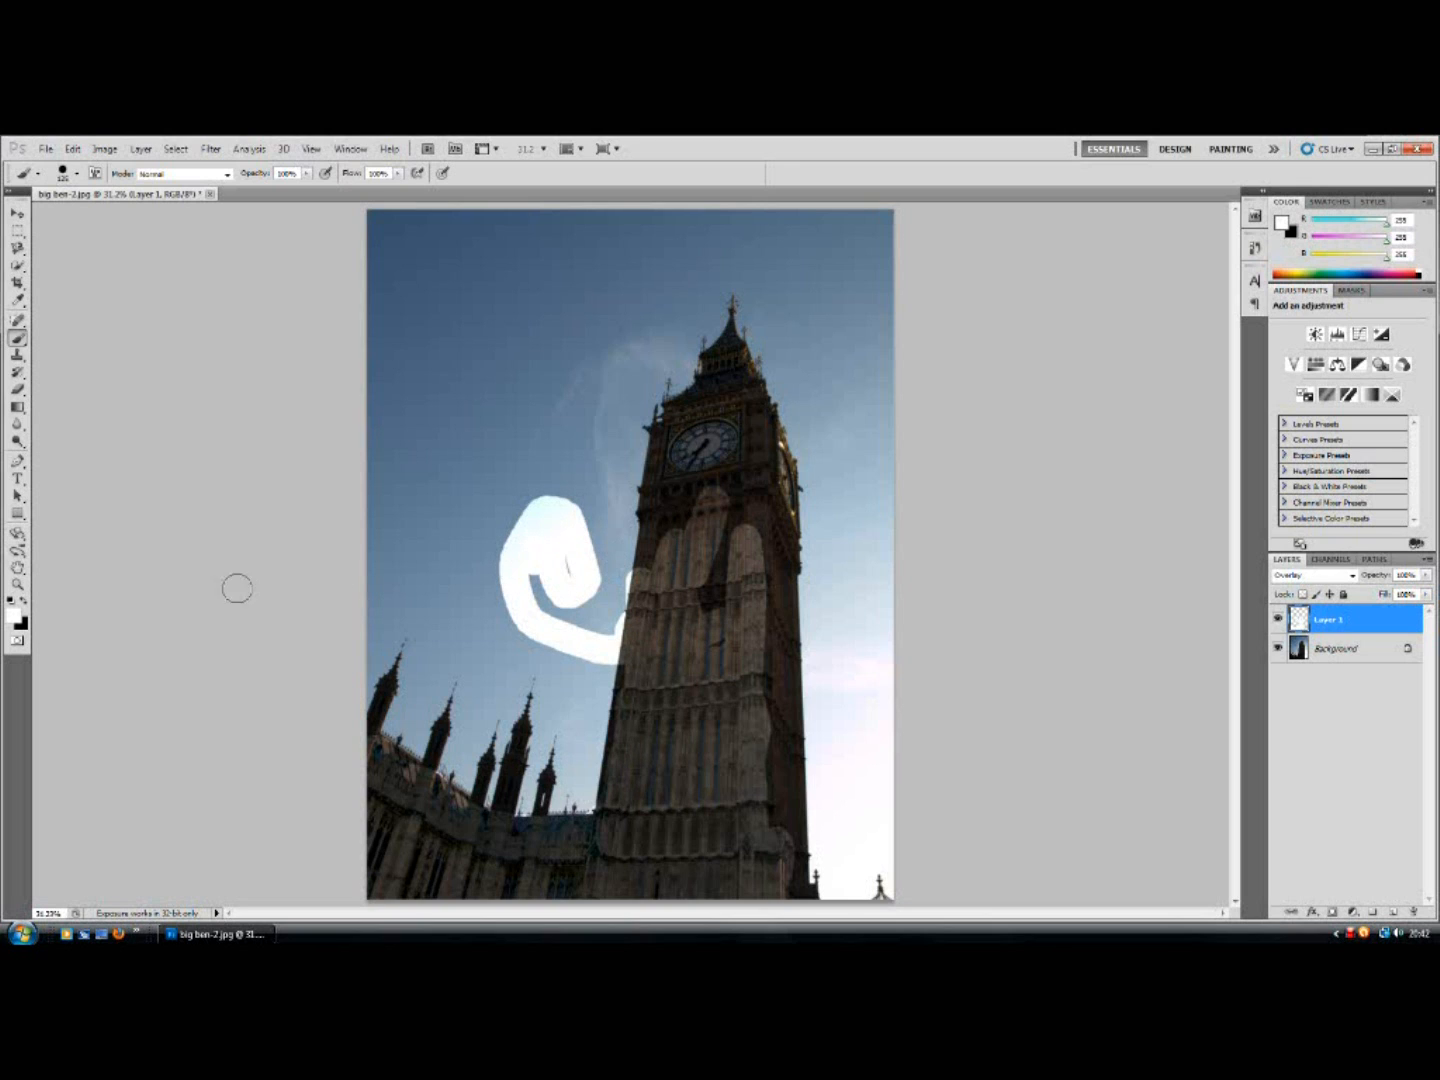
Step: Erase the stray white strokes from the sky and paint white over the upper part of the shaft below the clock
left_click(17, 388)
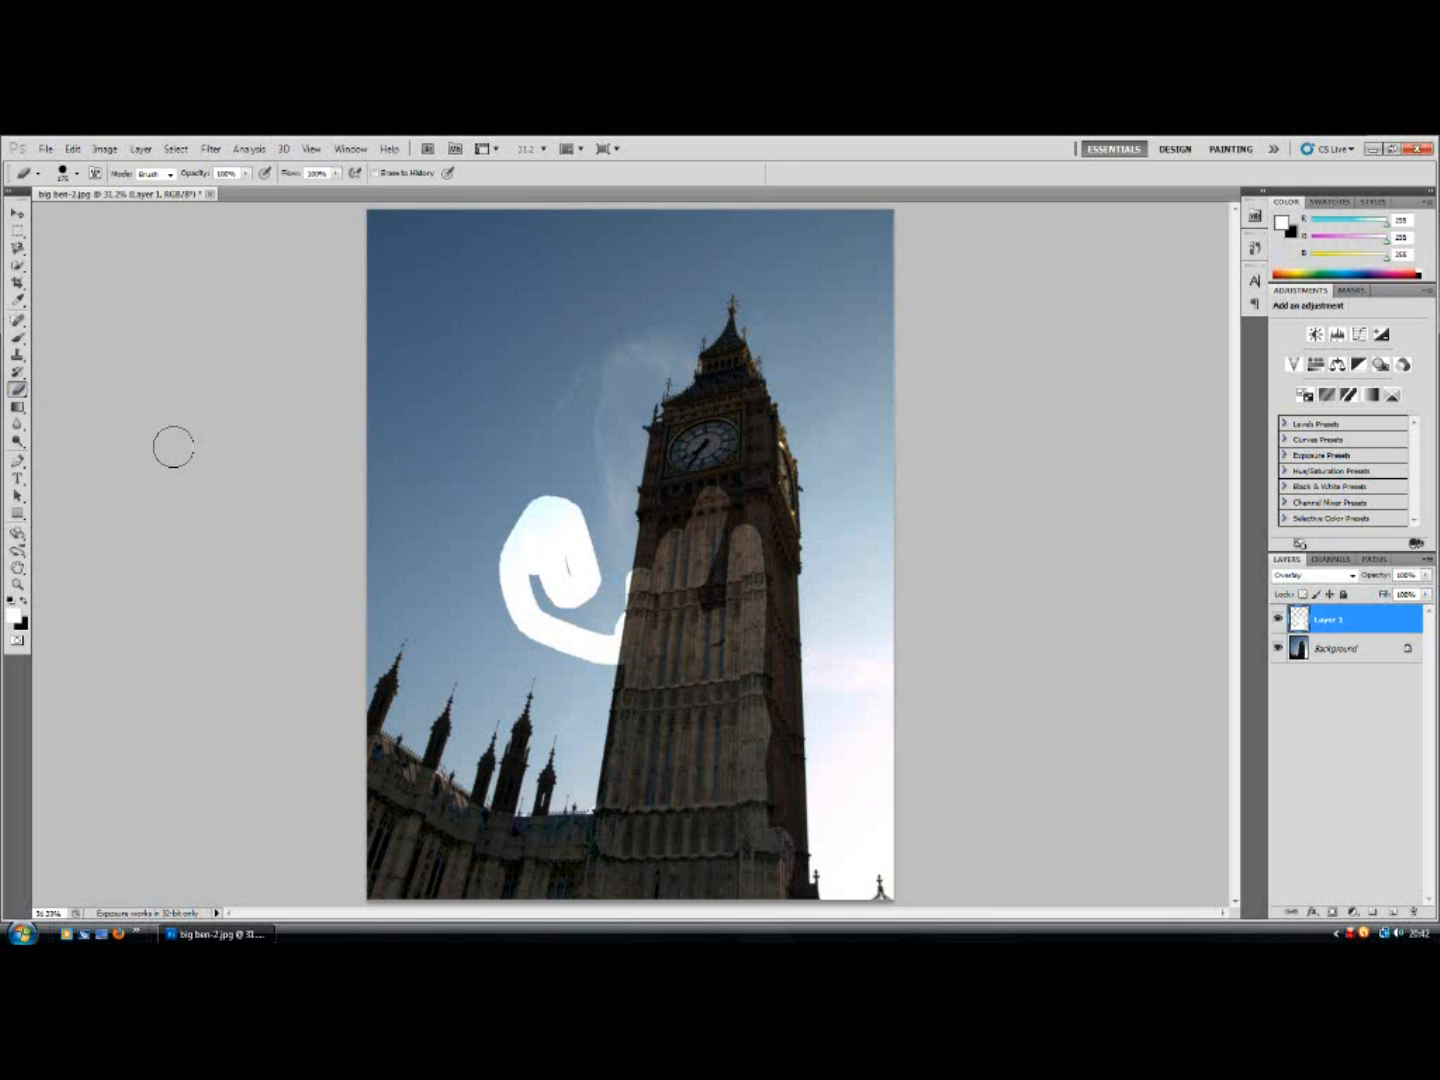
mouse_move(603, 512)
left_mouse_down()
mouse_move(523, 523)
mouse_move(541, 508)
mouse_move(501, 563)
mouse_move(567, 527)
mouse_move(566, 546)
mouse_move(592, 560)
mouse_move(583, 613)
mouse_move(501, 615)
mouse_move(597, 661)
mouse_move(601, 624)
left_mouse_up()
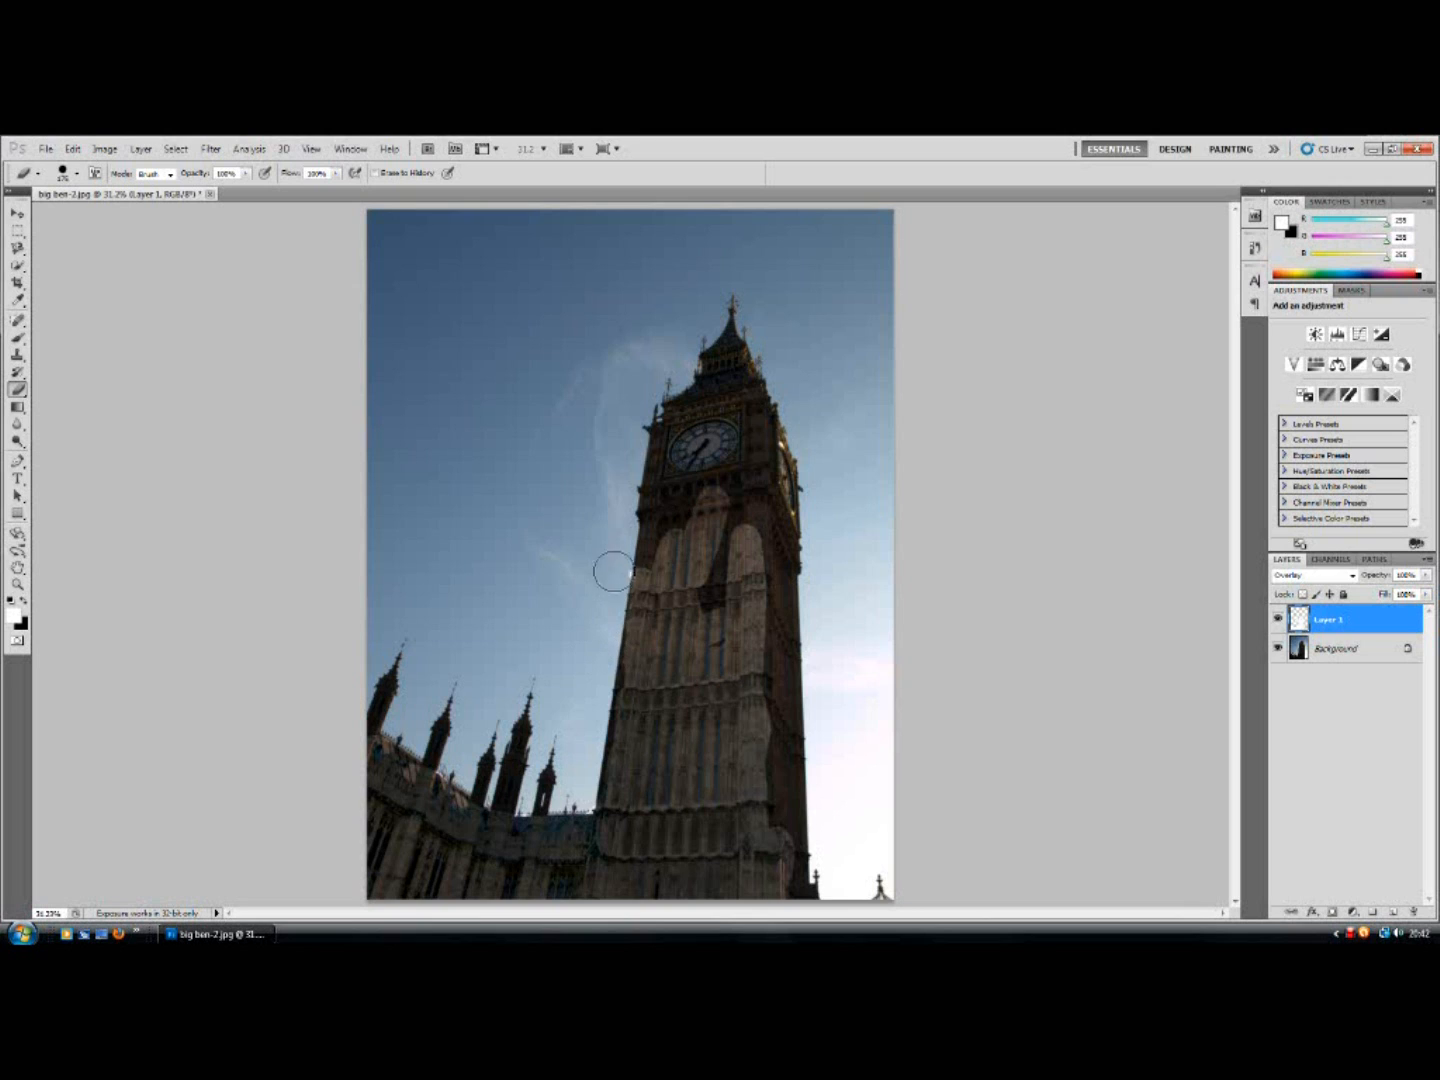
left_click(17, 337)
mouse_move(730, 476)
left_mouse_down()
mouse_move(726, 535)
mouse_move(749, 485)
mouse_move(669, 496)
mouse_move(663, 553)
mouse_move(678, 525)
mouse_move(663, 532)
mouse_move(654, 515)
mouse_move(598, 841)
mouse_move(501, 805)
left_mouse_up()
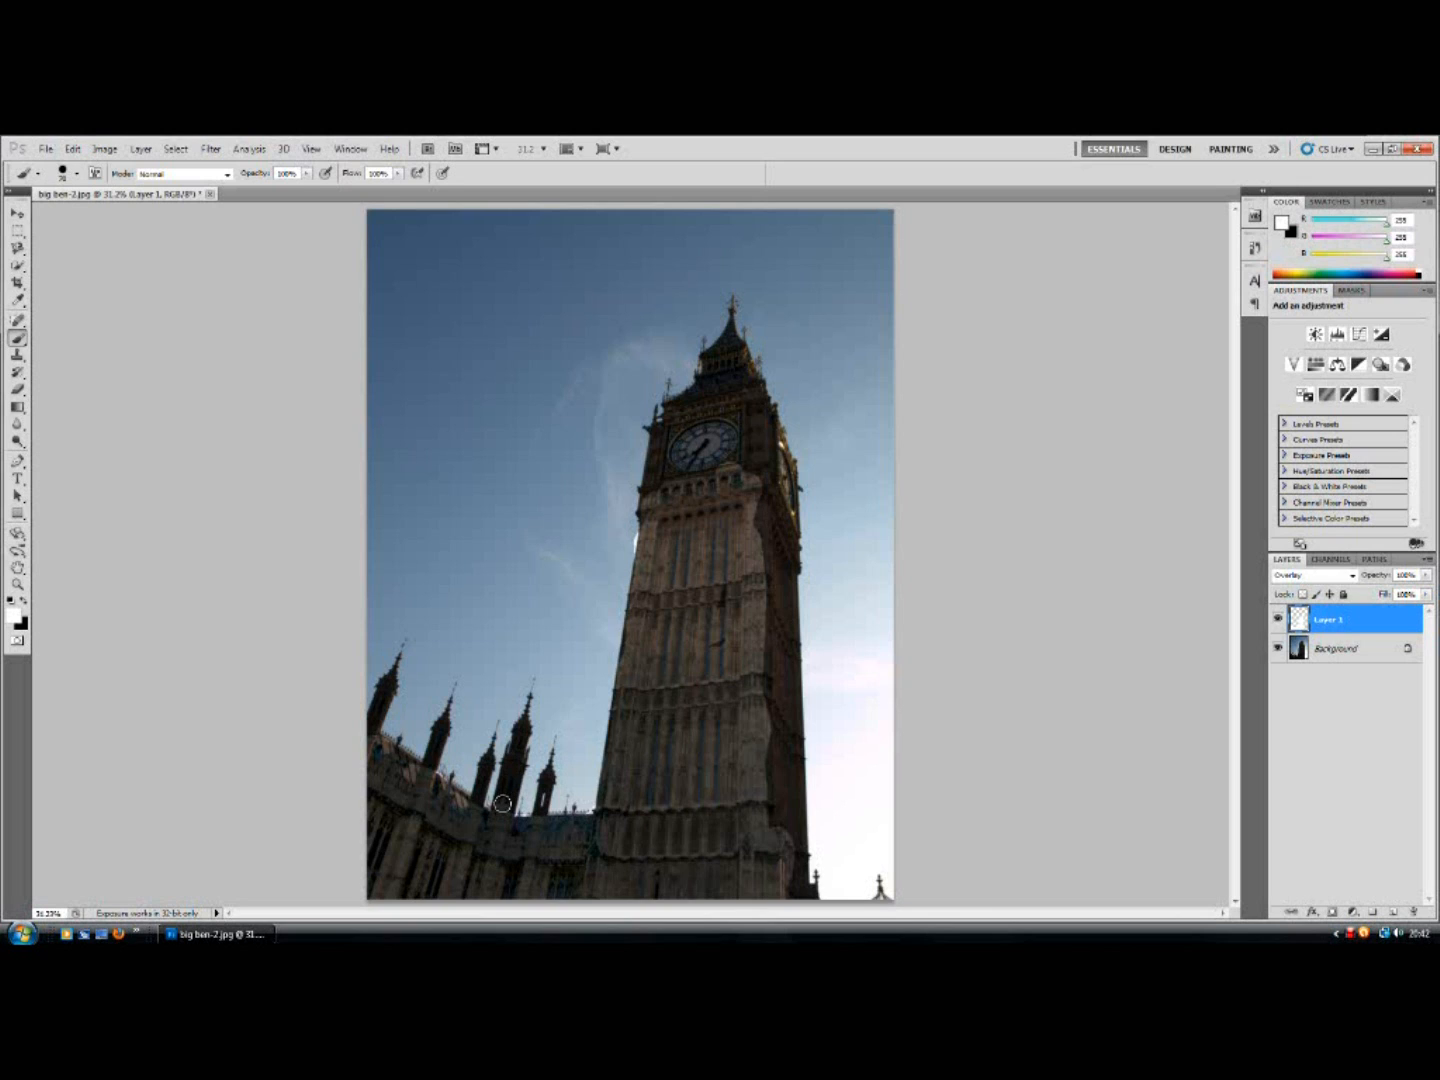
Step: Reduce the brush size and paint white over the small spires and the unpainted strip along the tower shaft's right side
left_click(76, 174)
left_click_drag(71, 219, 95, 217)
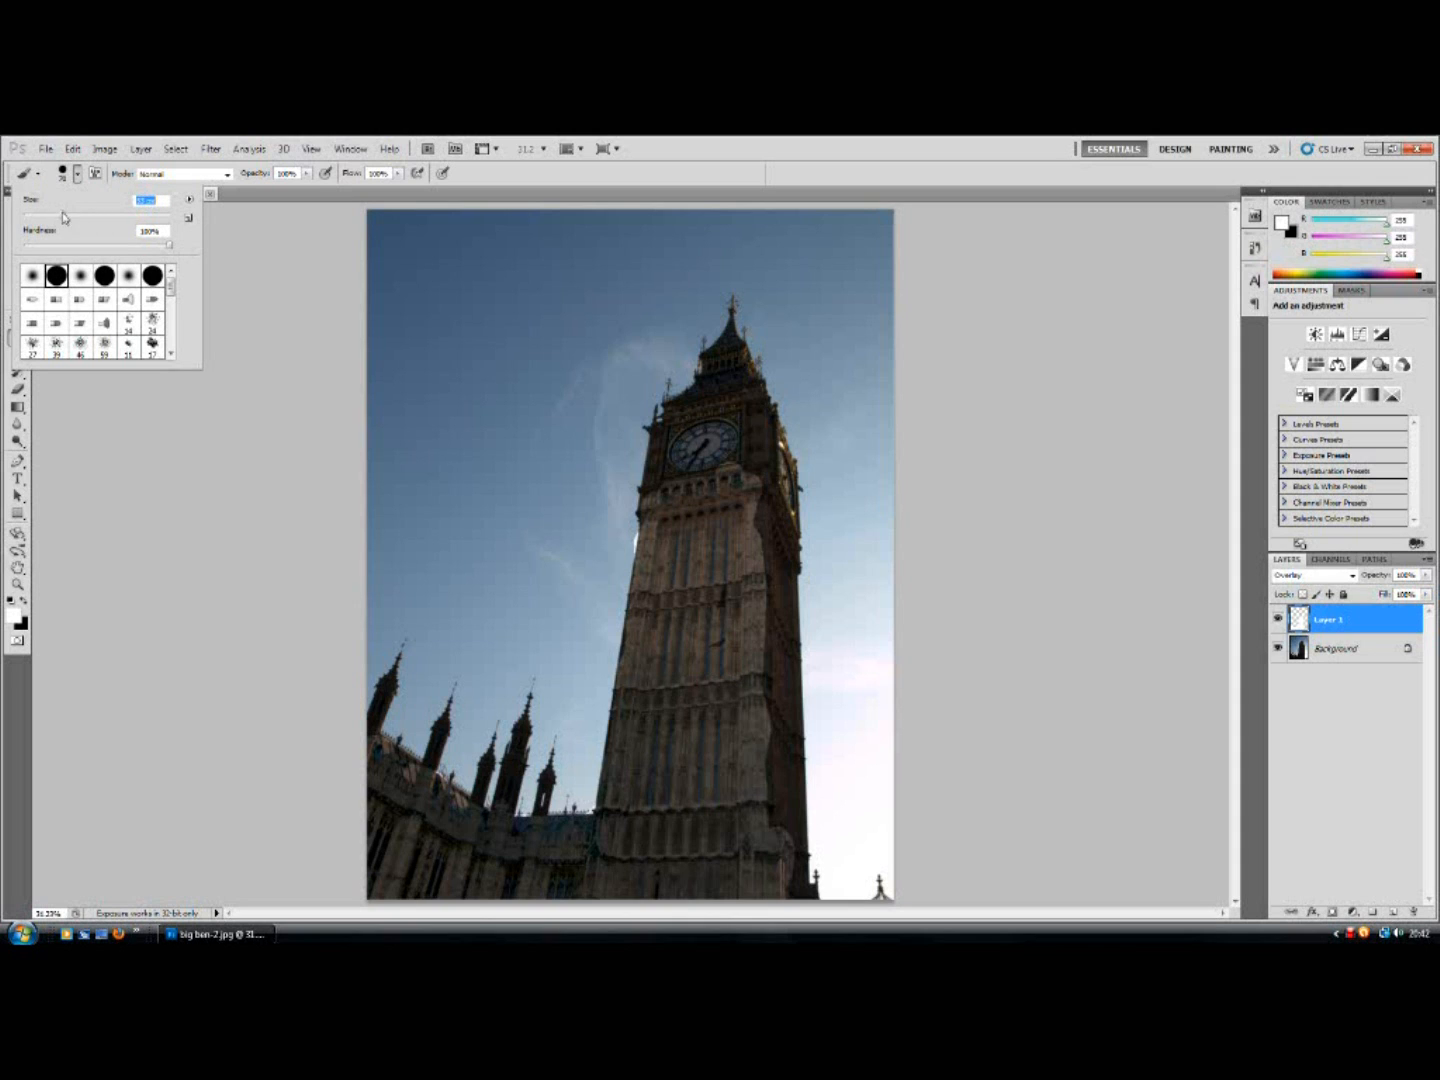
left_click(78, 175)
left_click(77, 175)
left_click_drag(72, 215, 61, 219)
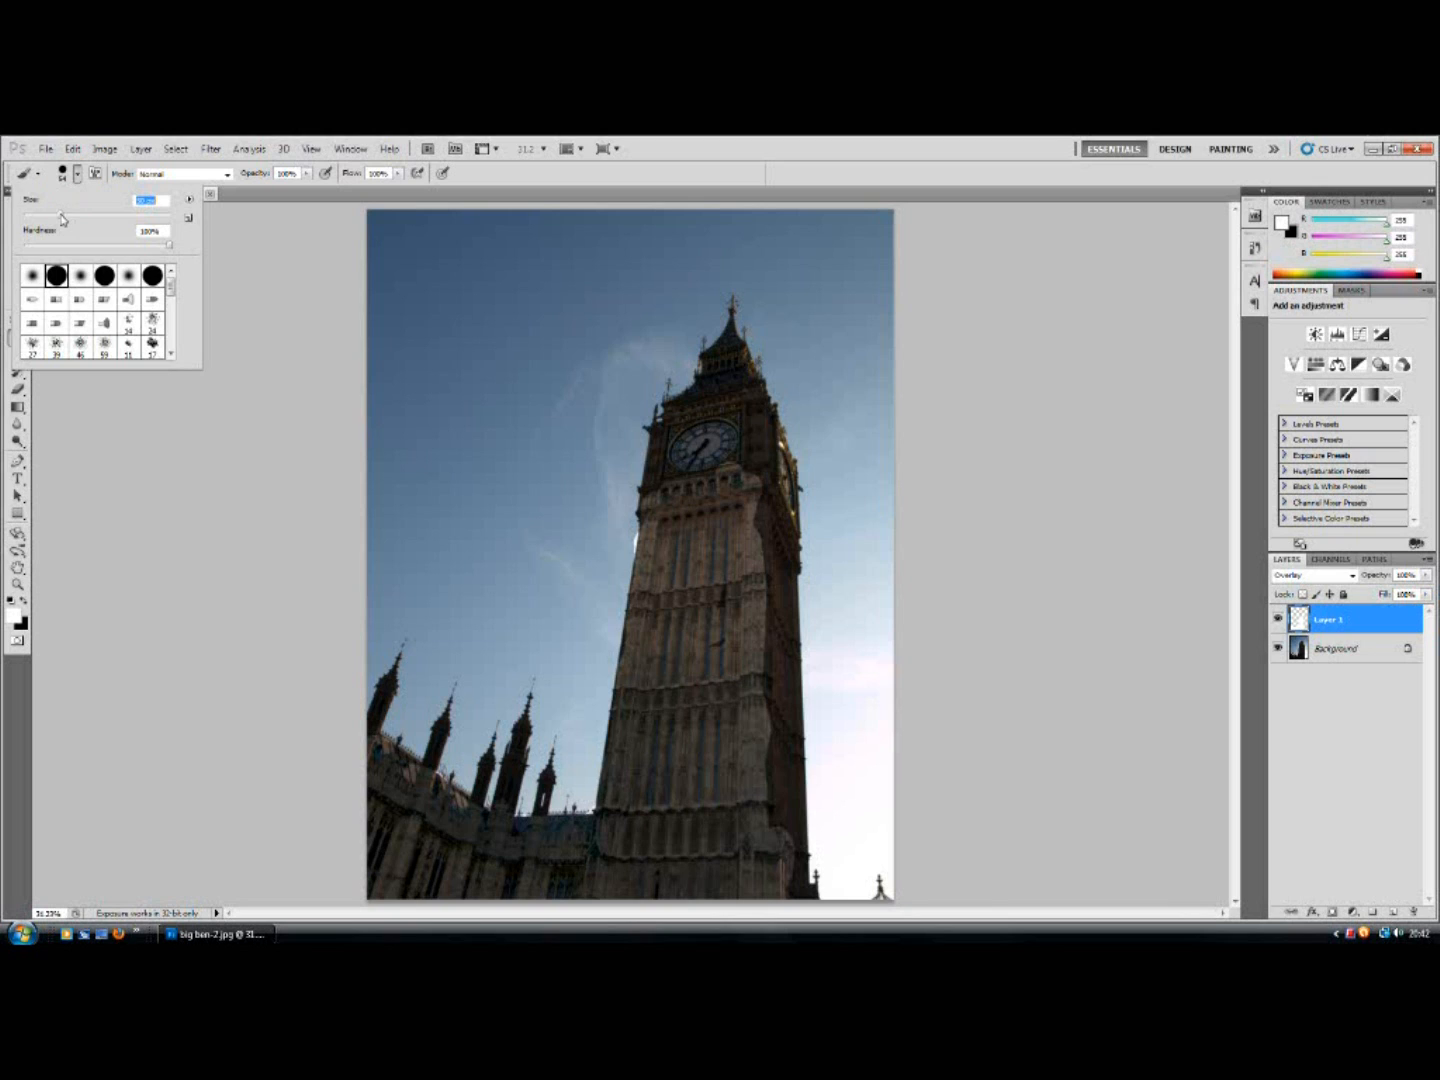
left_click(507, 801)
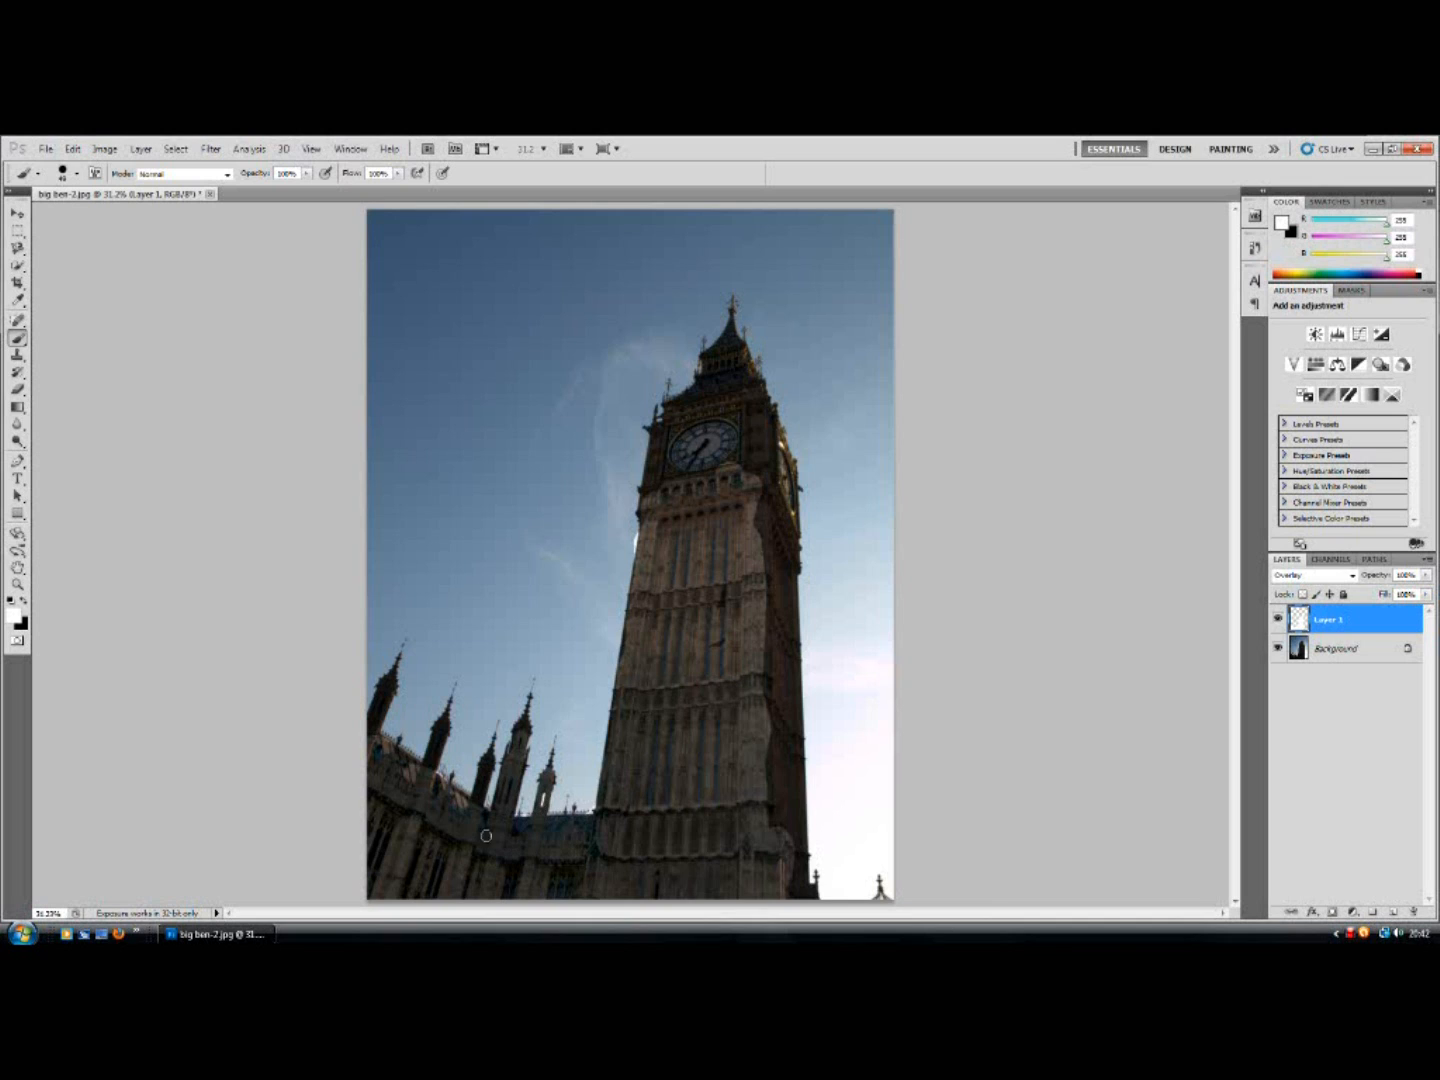
mouse_move(483, 779)
left_mouse_down()
mouse_move(487, 760)
mouse_move(437, 754)
left_mouse_up()
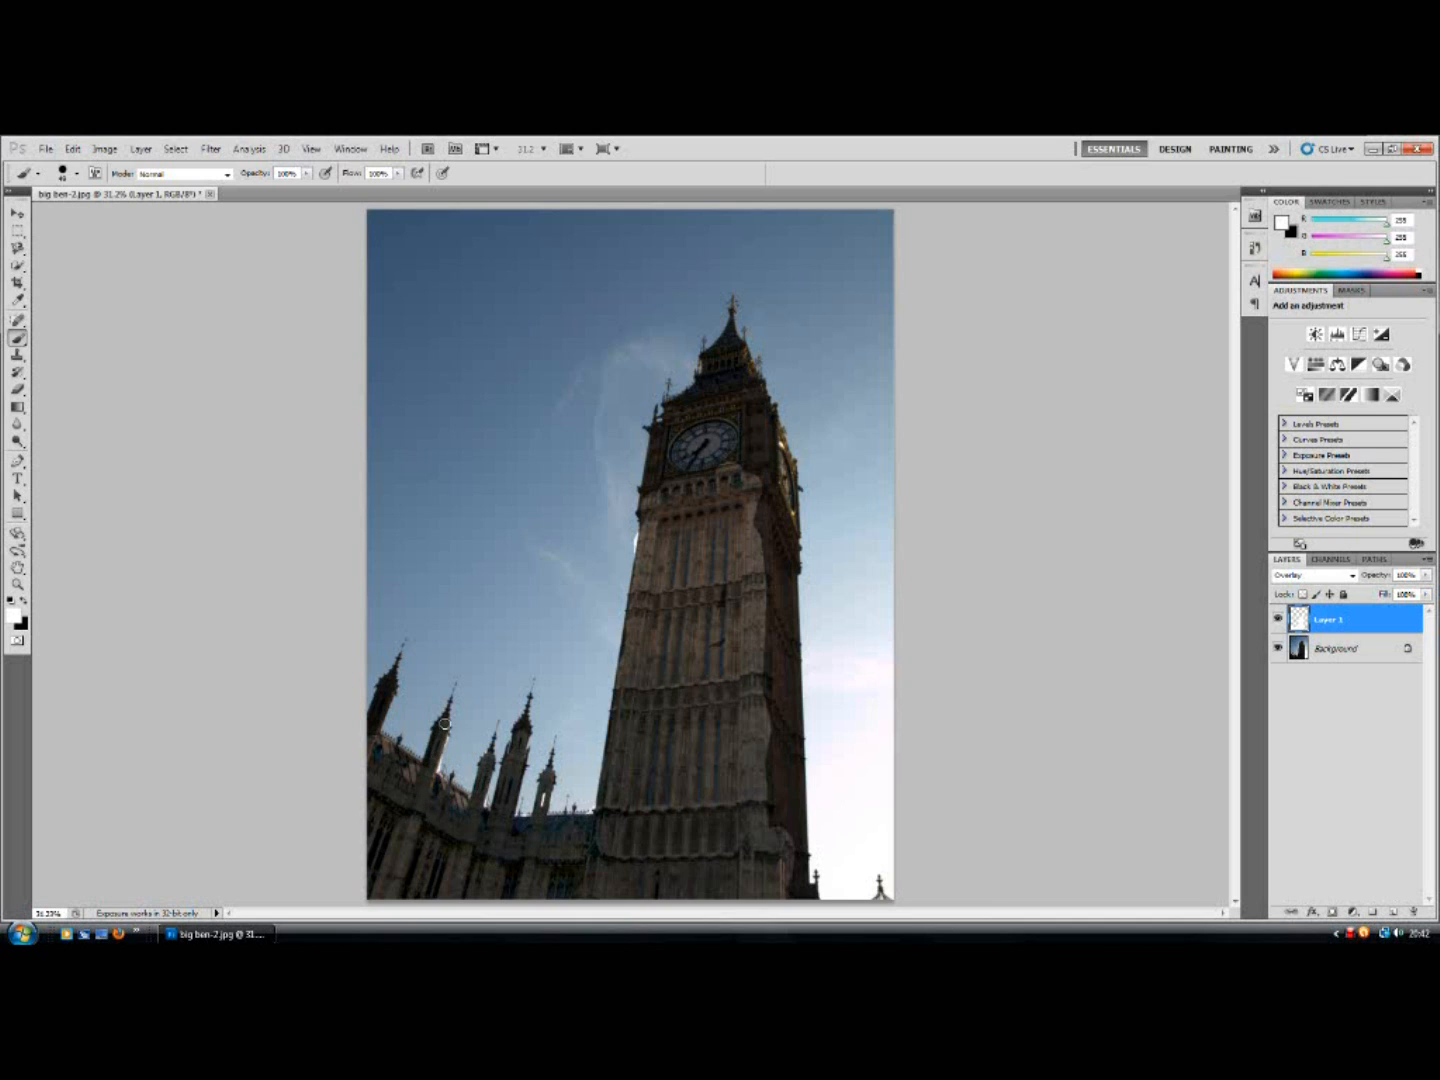
left_click_drag(429, 765, 405, 761)
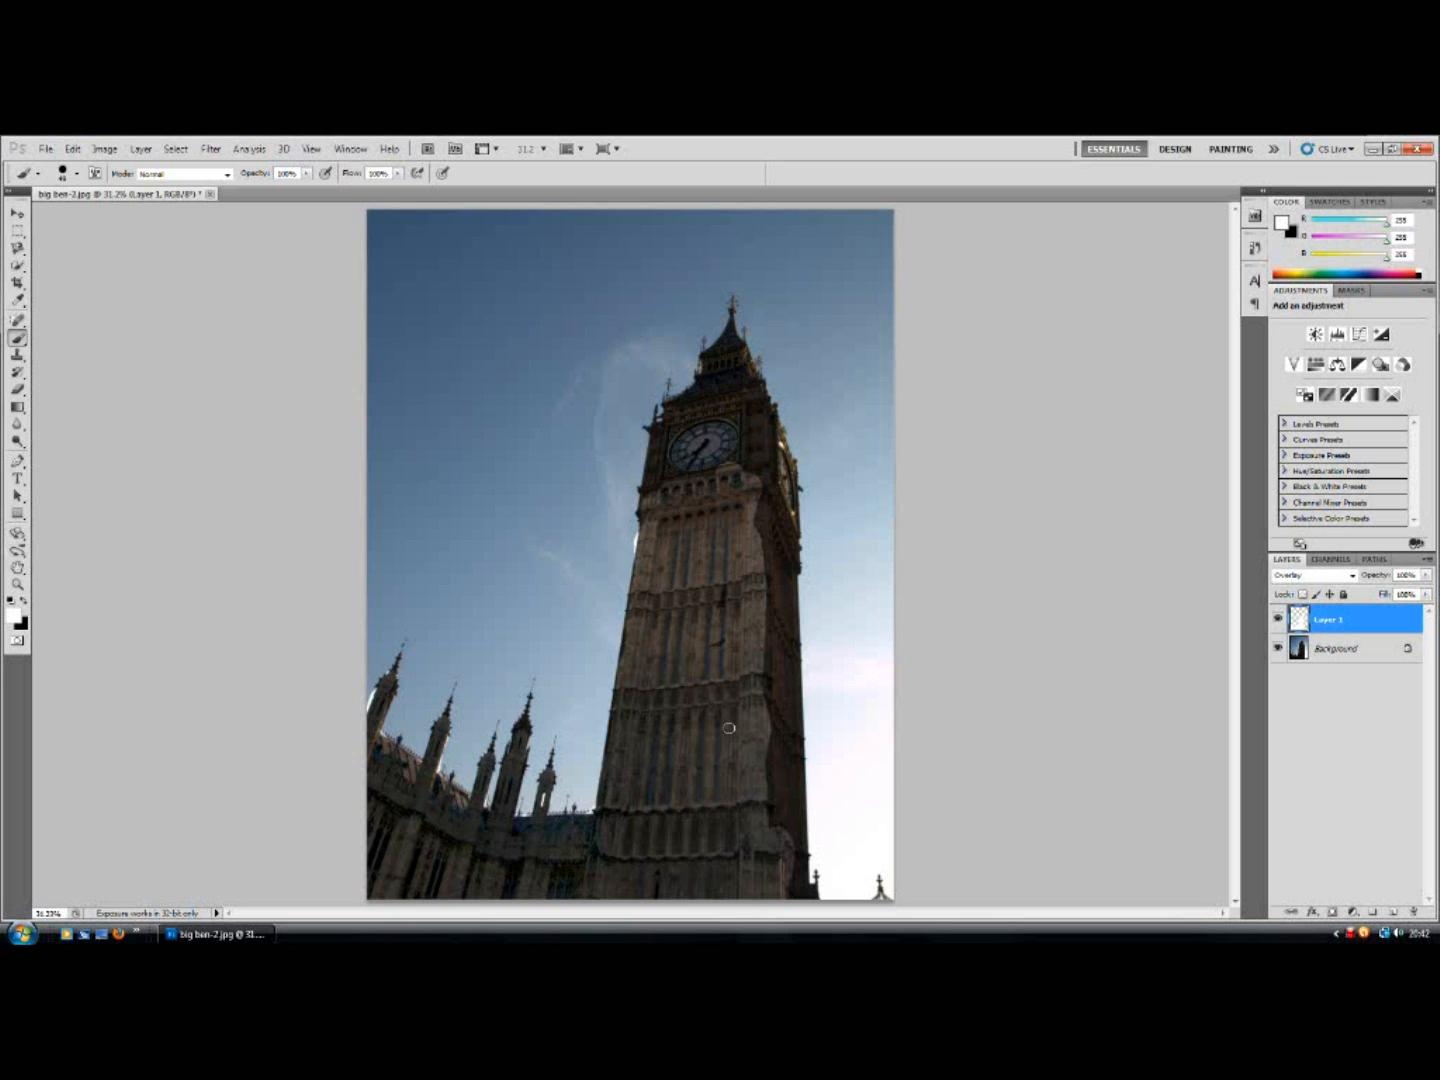
mouse_move(761, 526)
left_mouse_down()
mouse_move(749, 546)
mouse_move(766, 683)
left_mouse_up()
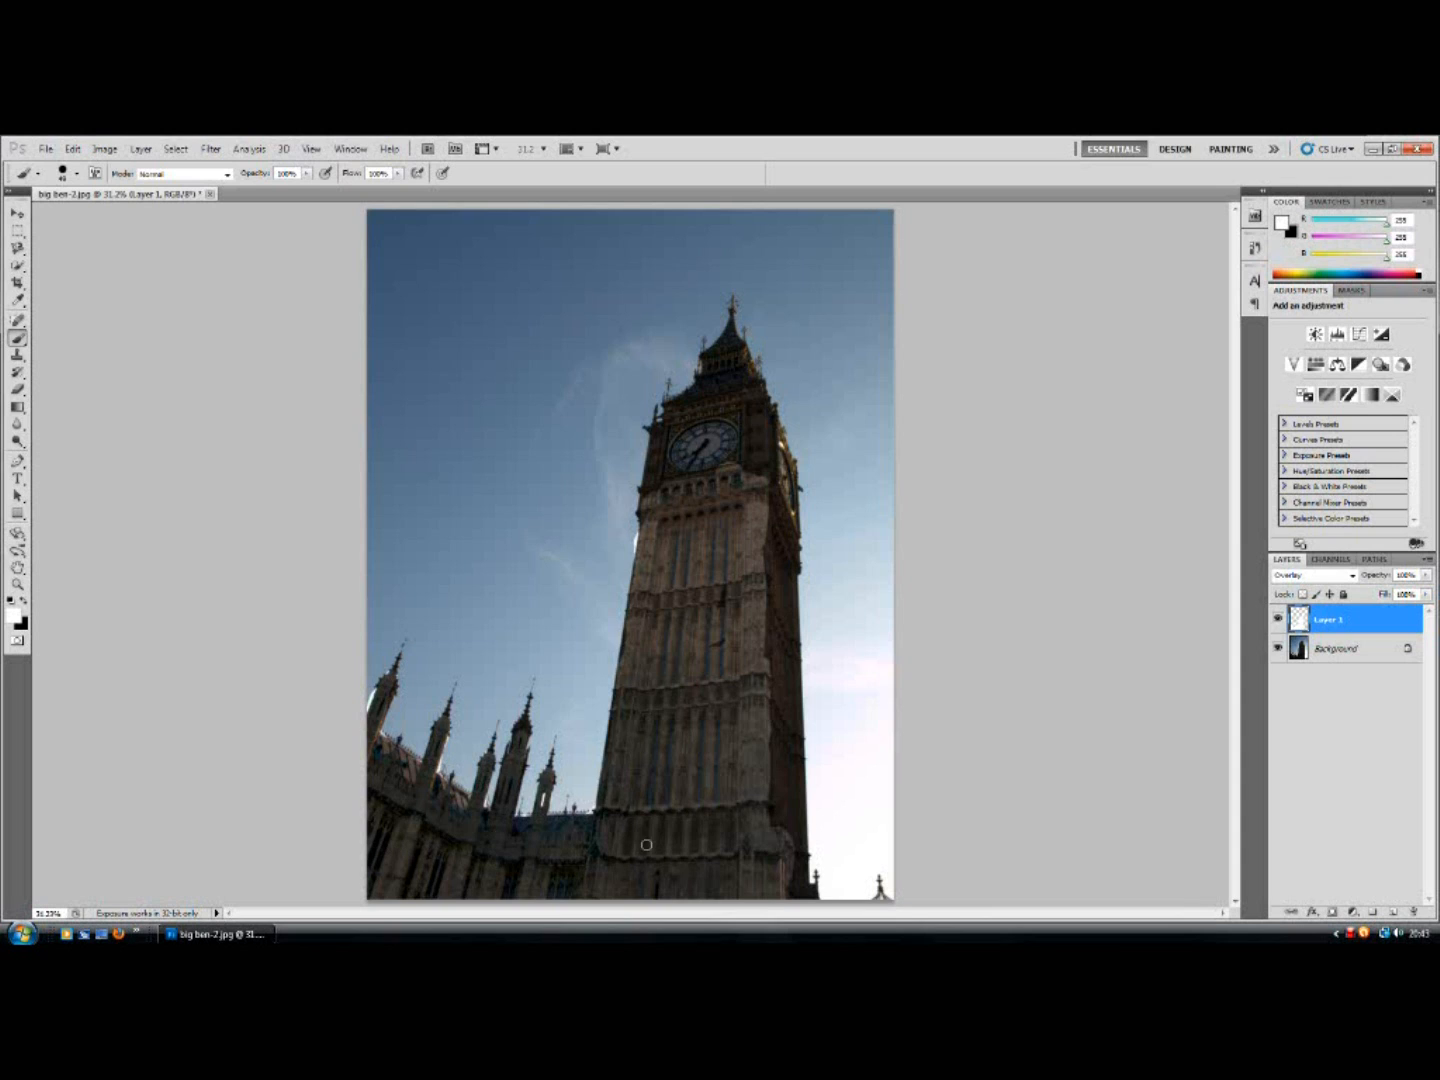
Step: Lower the opacity of the Overlay layer to 0% and deselect the layer
left_click(1426, 577)
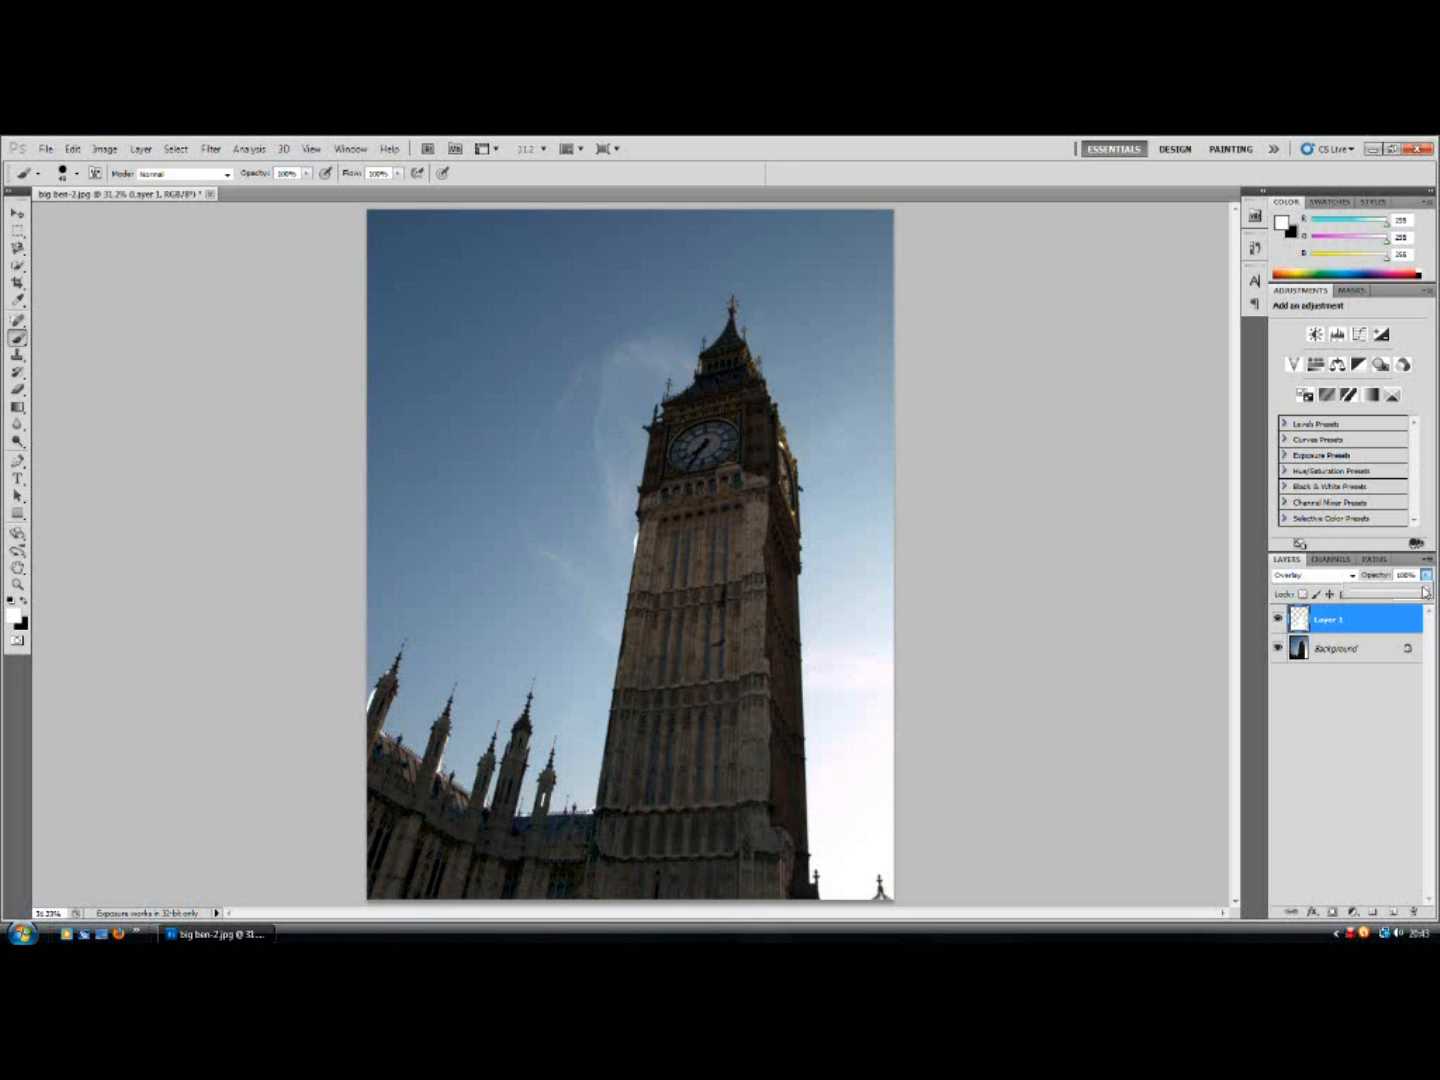
left_click_drag(1420, 593, 1348, 598)
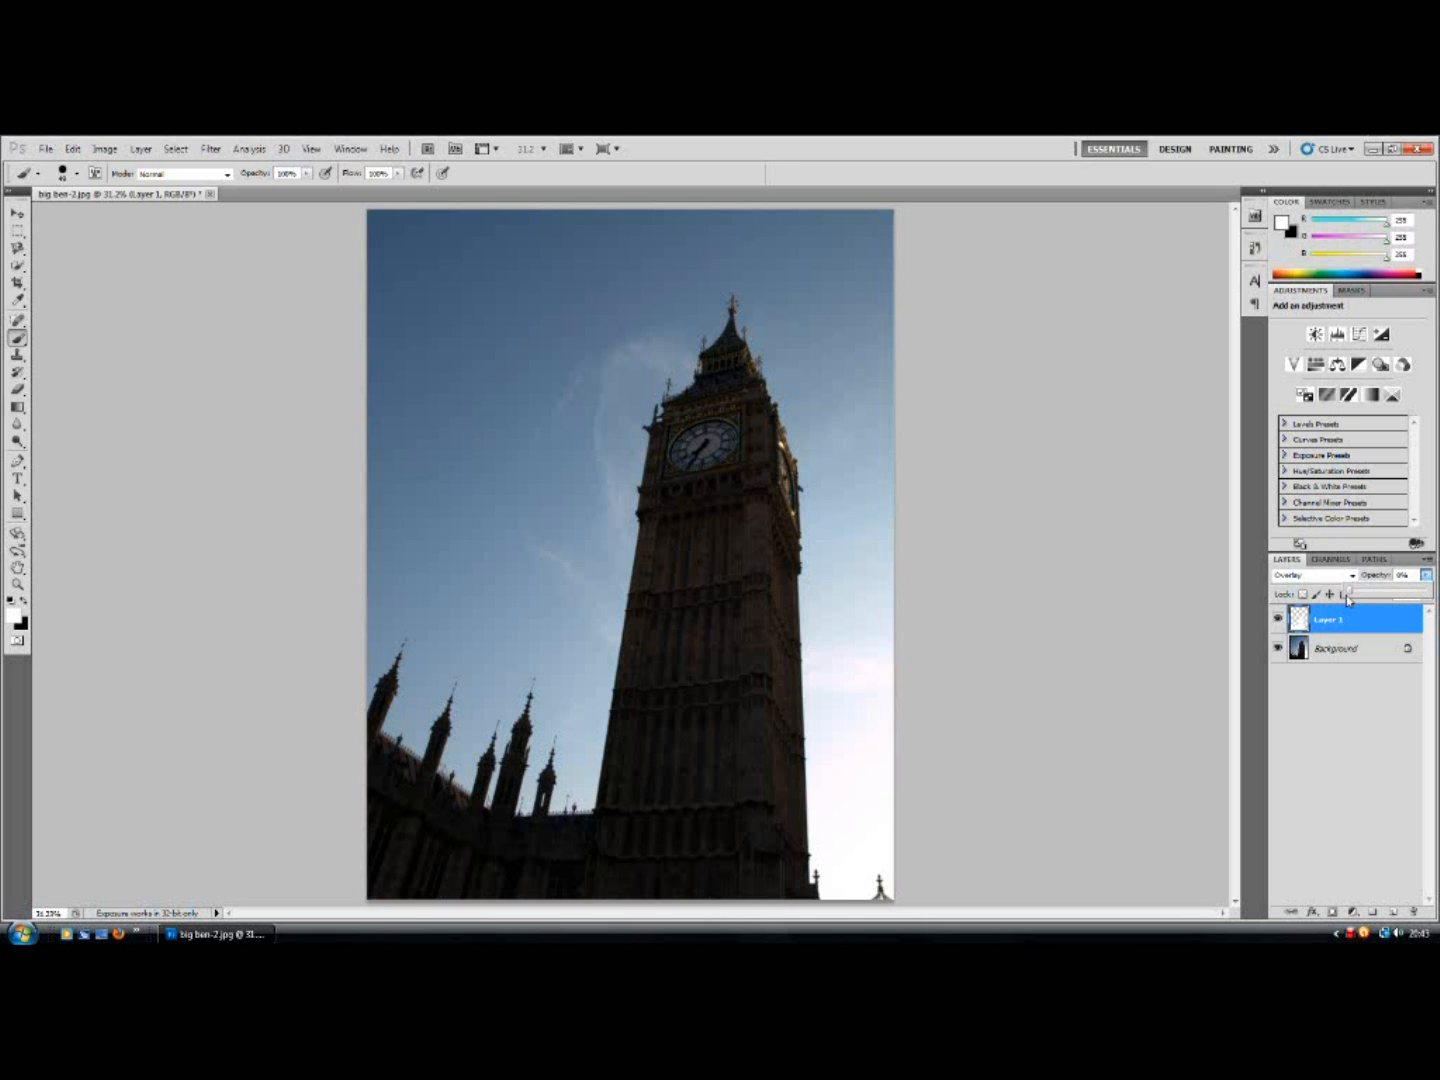
left_click(1333, 680)
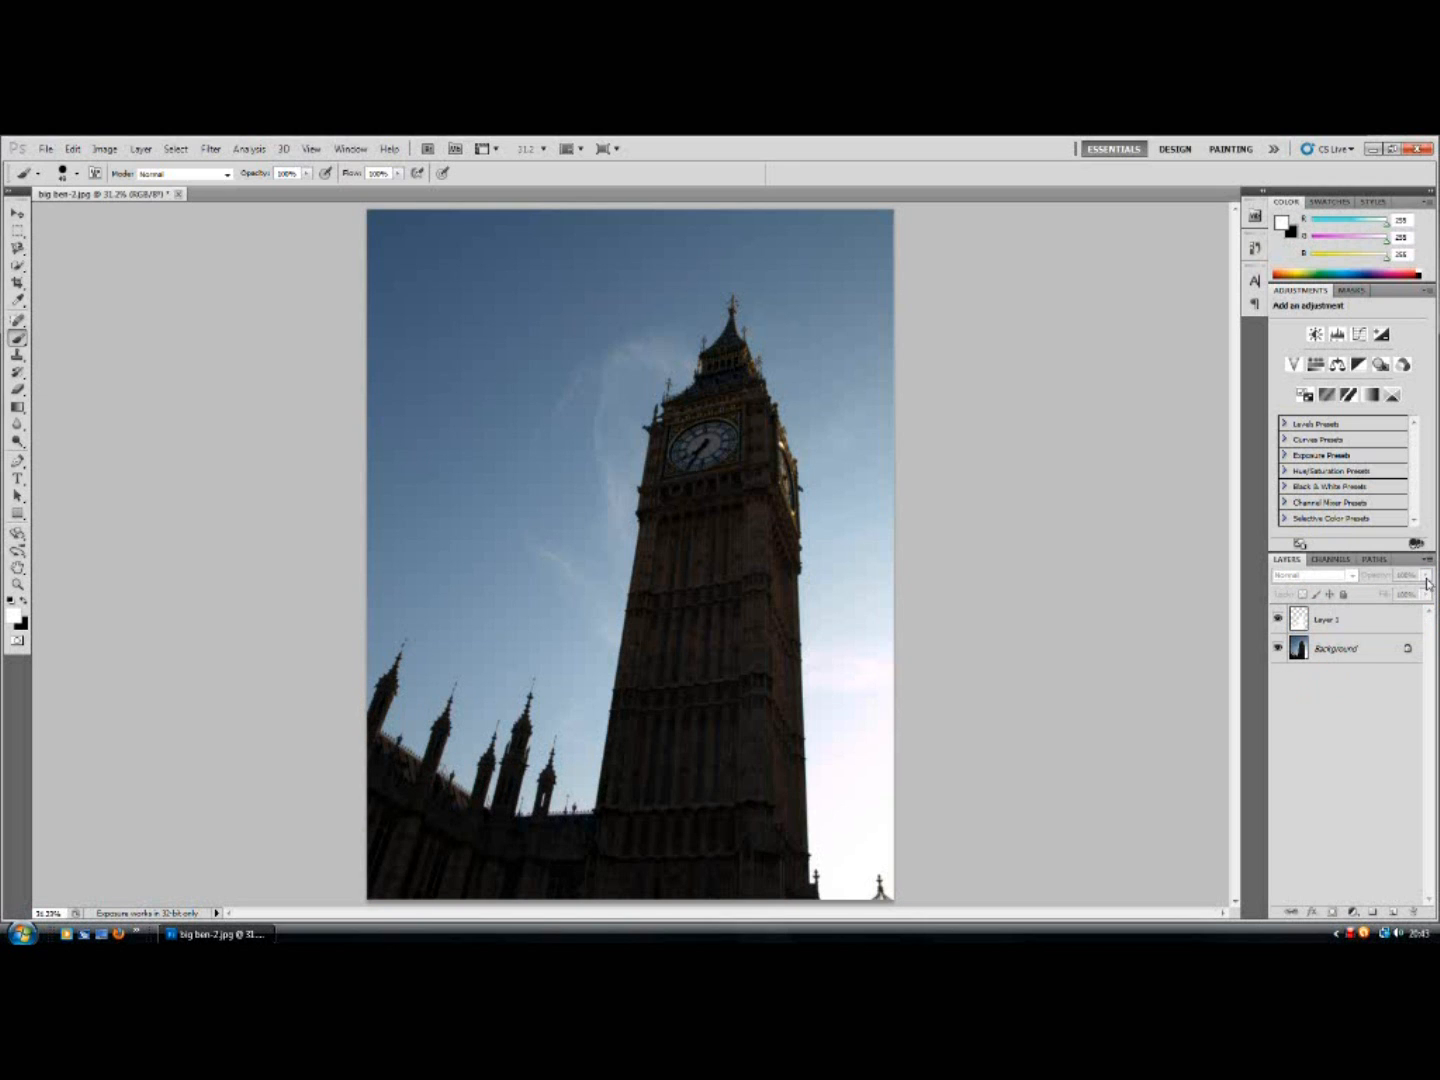
Step: Raise the opacity of the white-painted Overlay layer, Layer 1, to 29% and deselect the layer
left_click(1363, 617)
left_click(1426, 576)
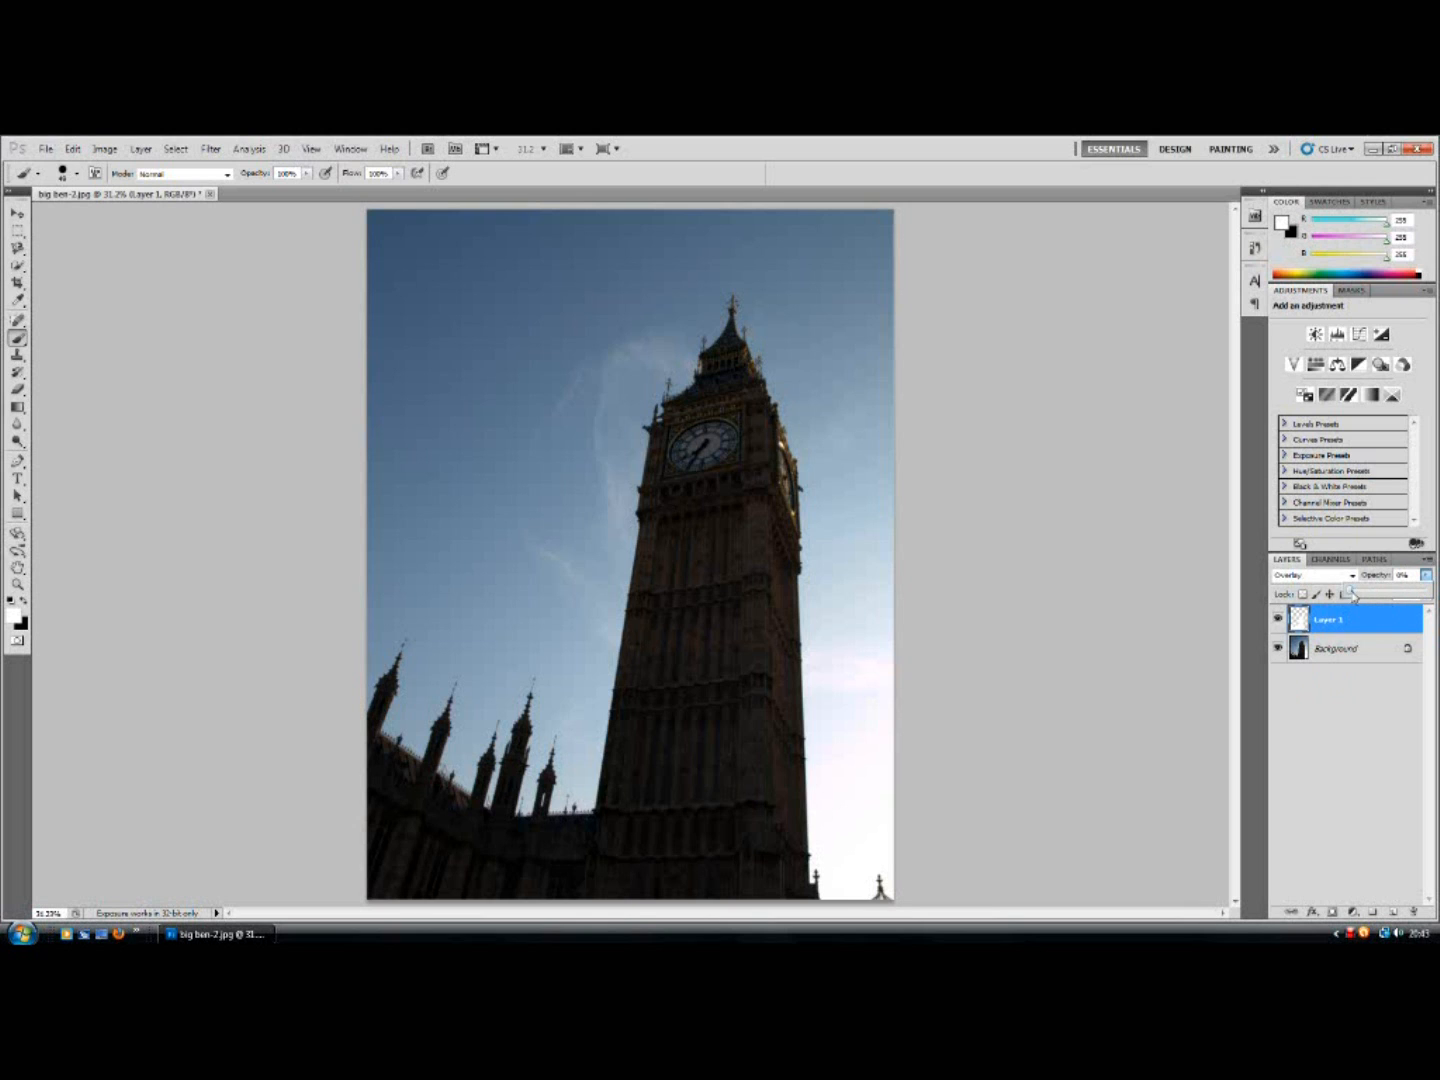
mouse_move(1370, 593)
left_mouse_down()
mouse_move(1388, 591)
mouse_move(1371, 595)
left_mouse_up()
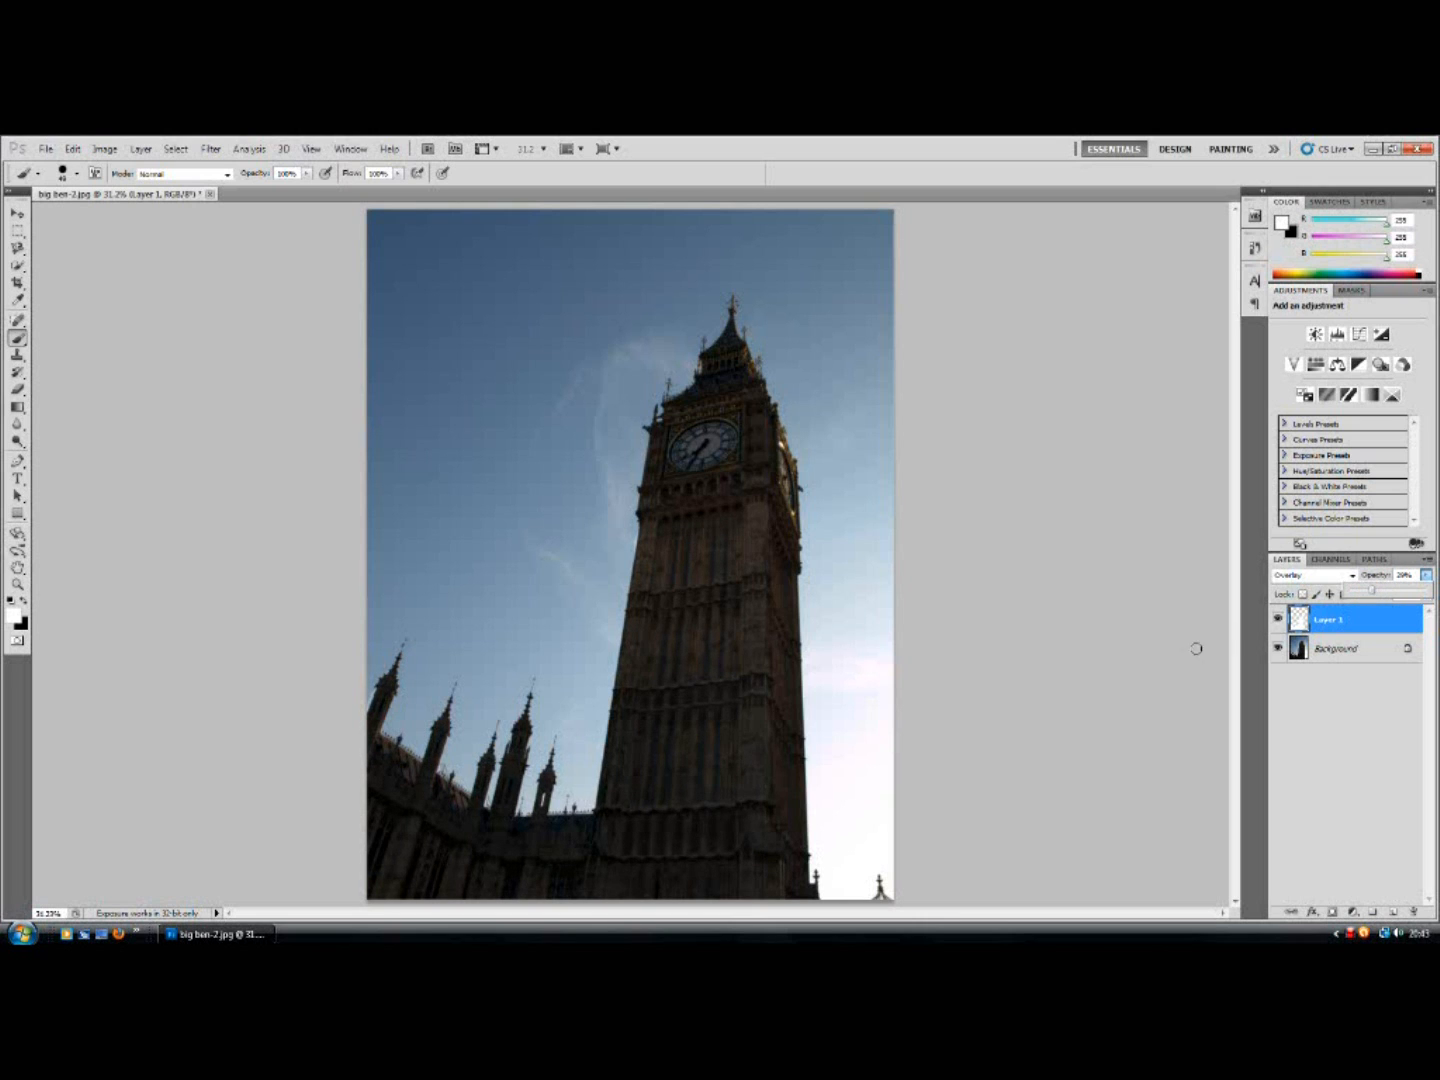
left_click(1358, 713)
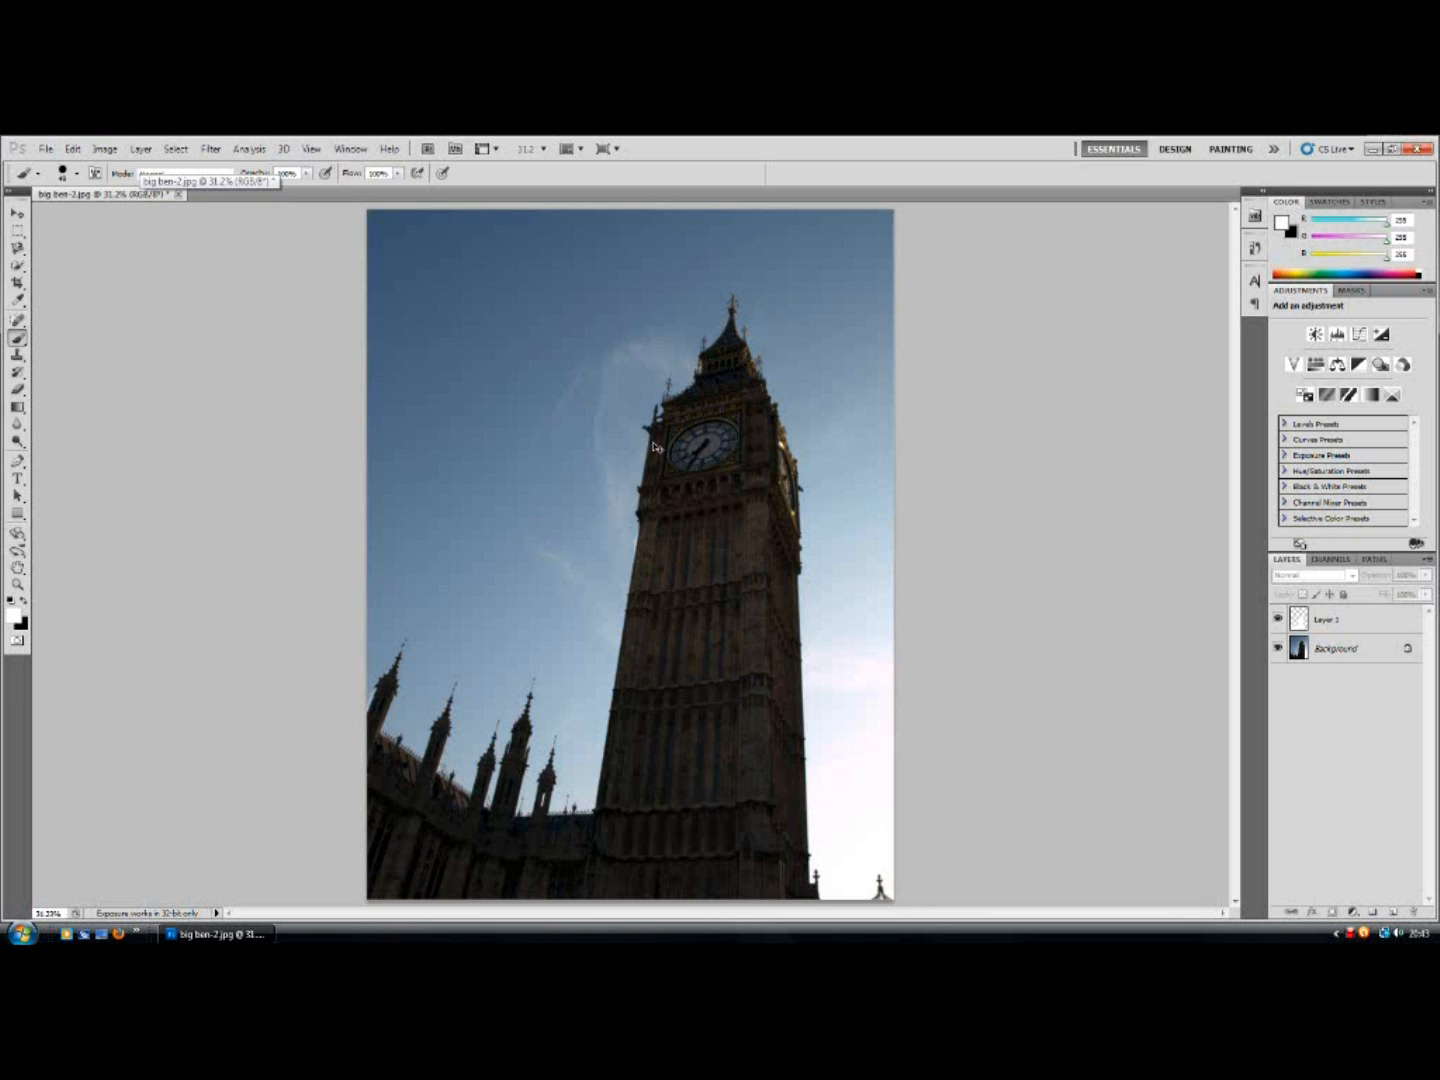
Step: Create a new layer above Layer 1 with the Overlay blending mode at 100% opacity
key("ctrl+shift+n")
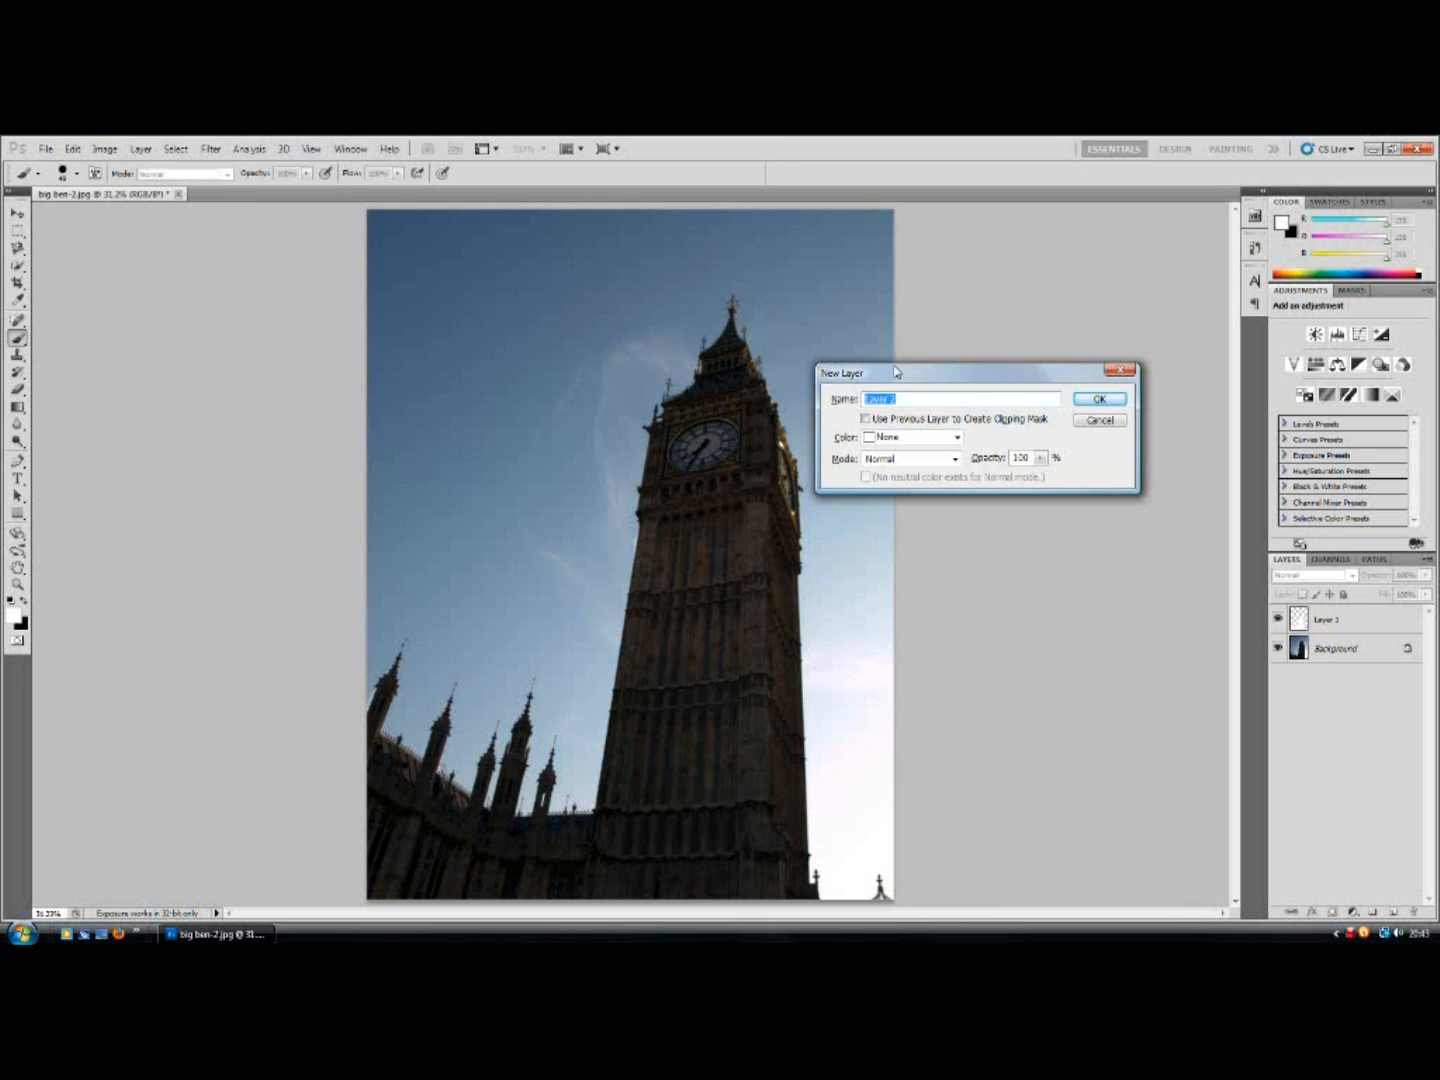
left_click(904, 459)
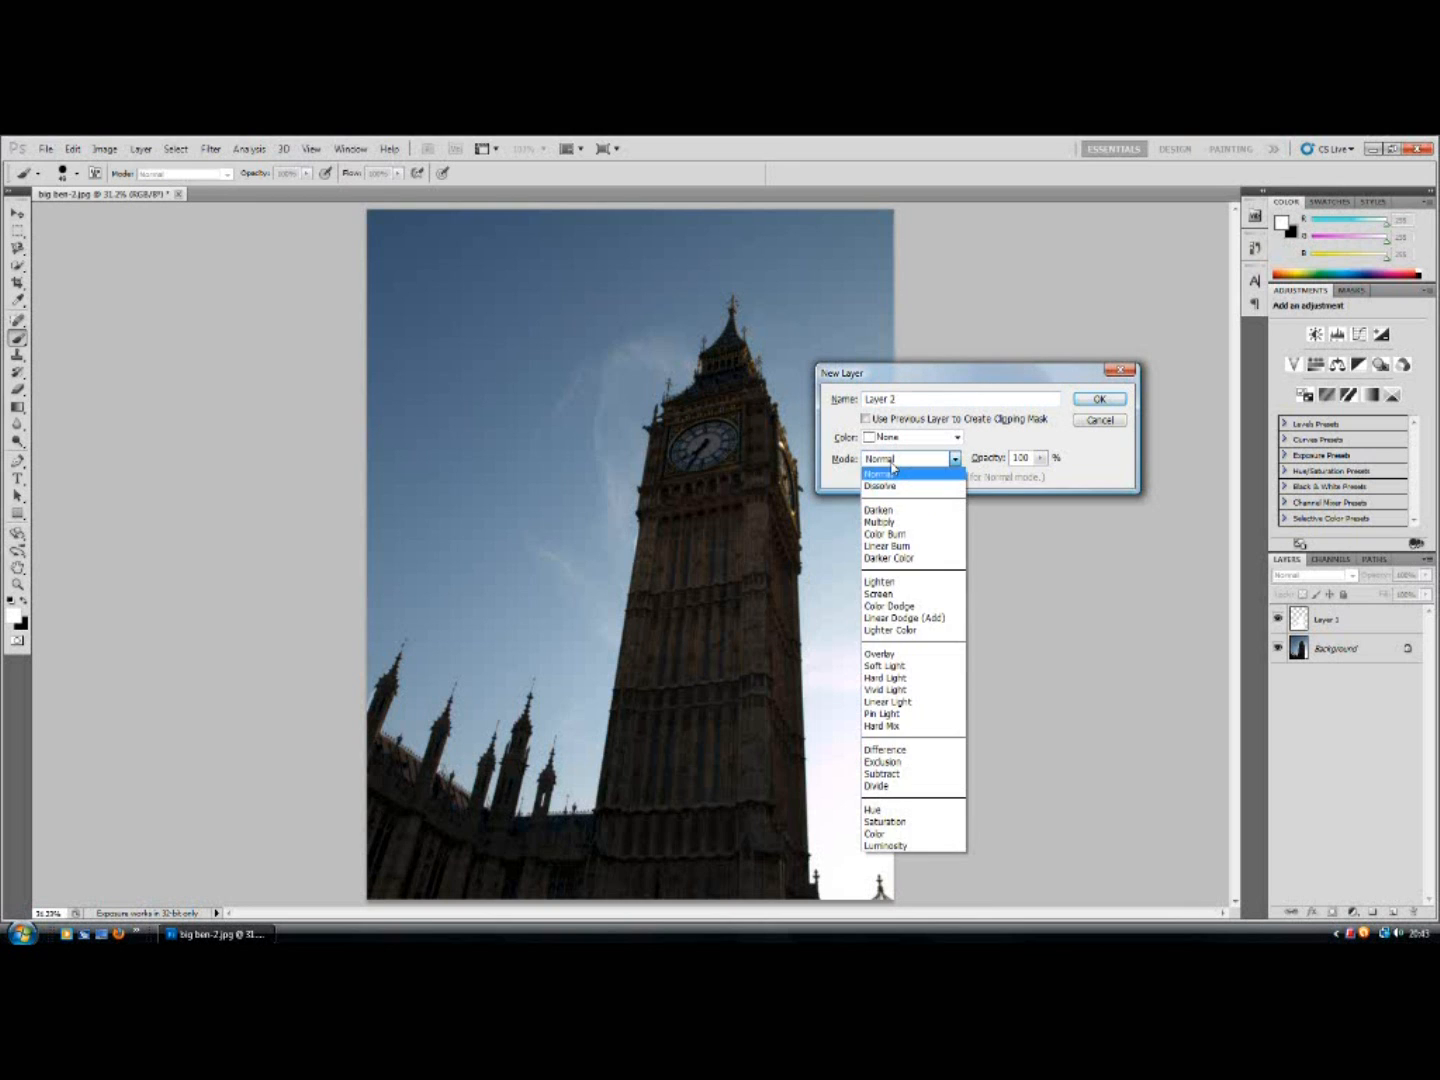
left_click(887, 640)
left_click(1088, 399)
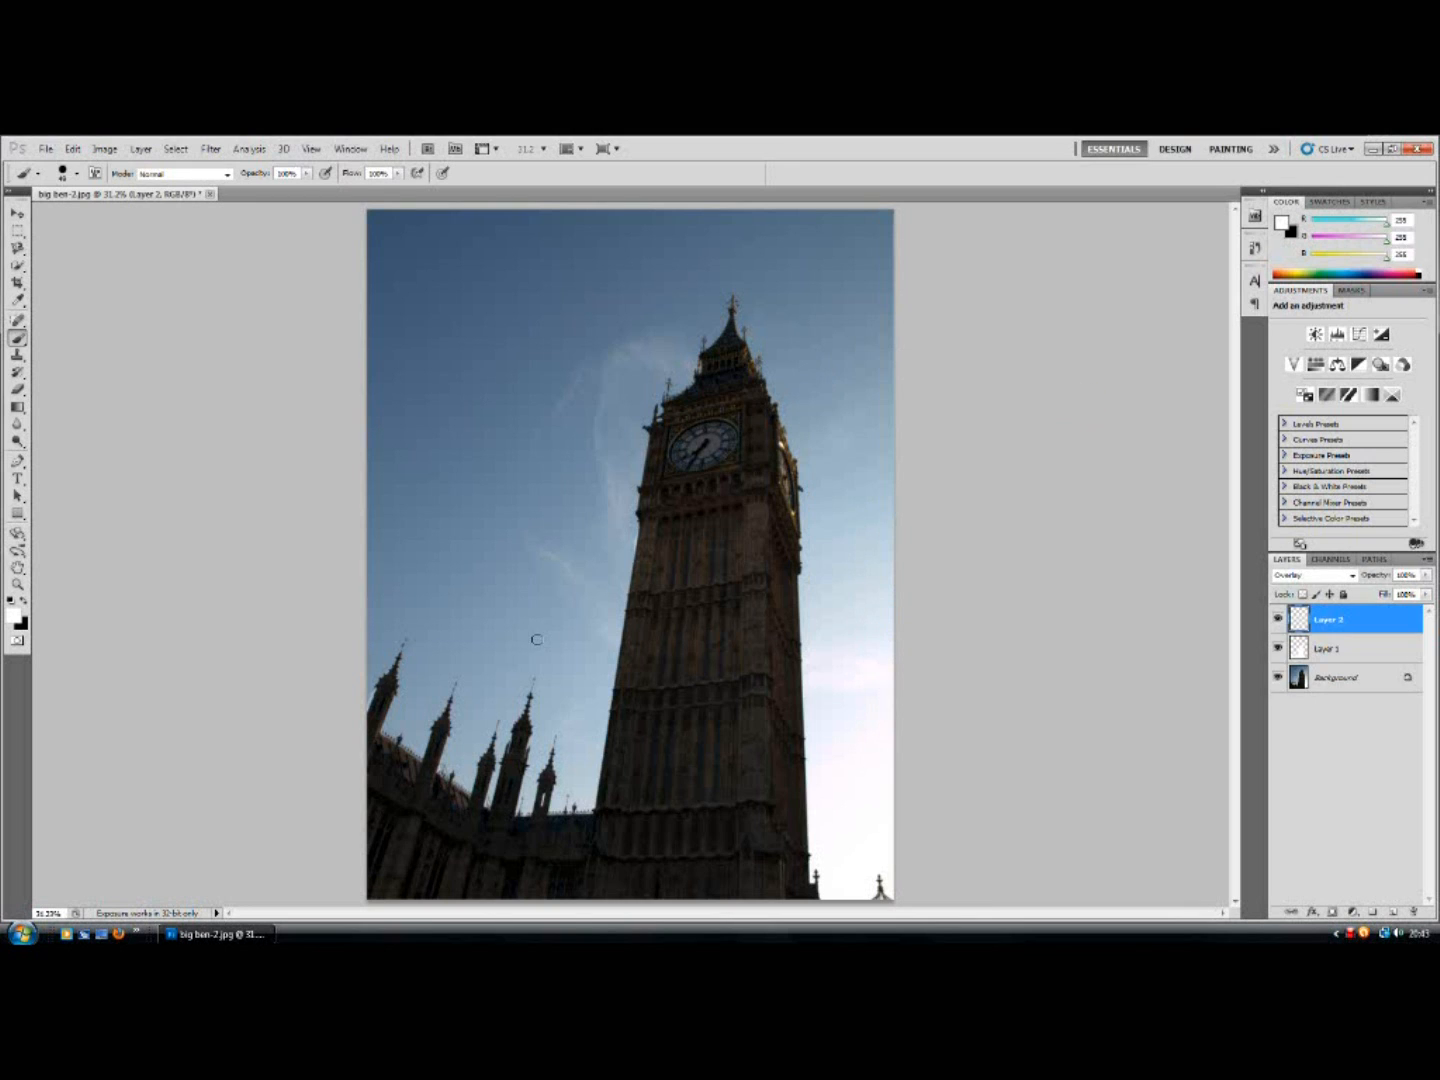
Step: Set the foreground colour to black, enlarge the brush and paint over the bright sky beside the tower's lower right side
key("x")
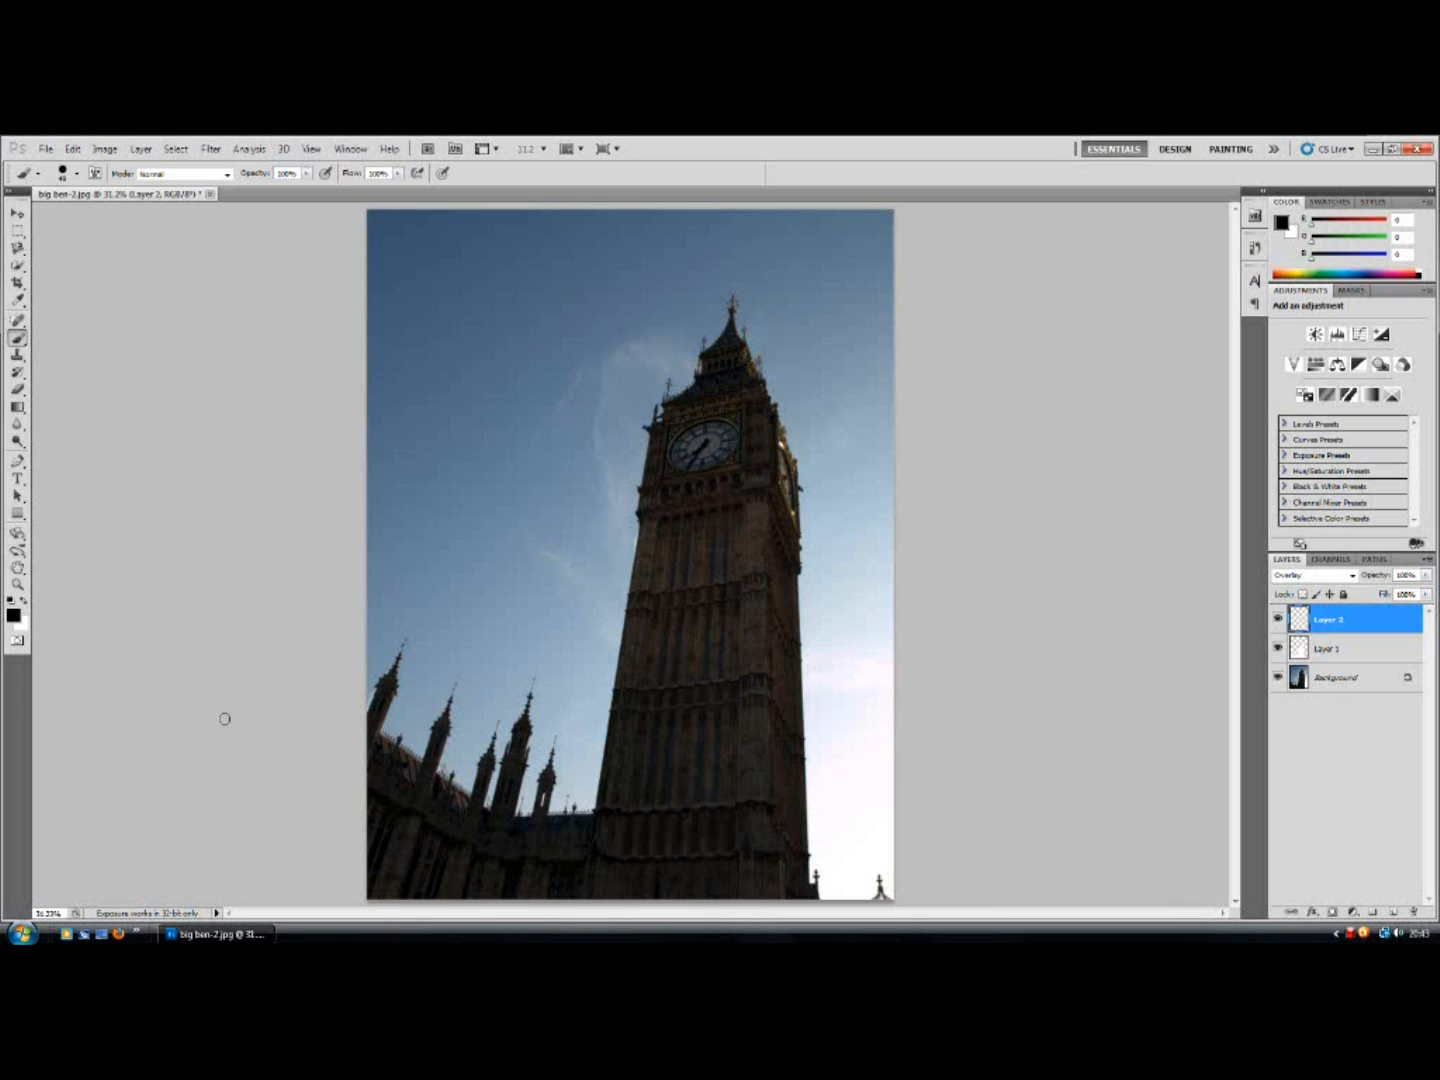
key("x")
key("x")
mouse_move(835, 642)
left_mouse_down()
mouse_move(829, 614)
mouse_move(833, 633)
mouse_move(862, 601)
mouse_move(871, 634)
mouse_move(813, 633)
mouse_move(816, 611)
mouse_move(881, 640)
mouse_move(820, 668)
mouse_move(859, 681)
left_mouse_up()
key("]")
key("]")
key("]")
key("]")
key("ctrl+z")
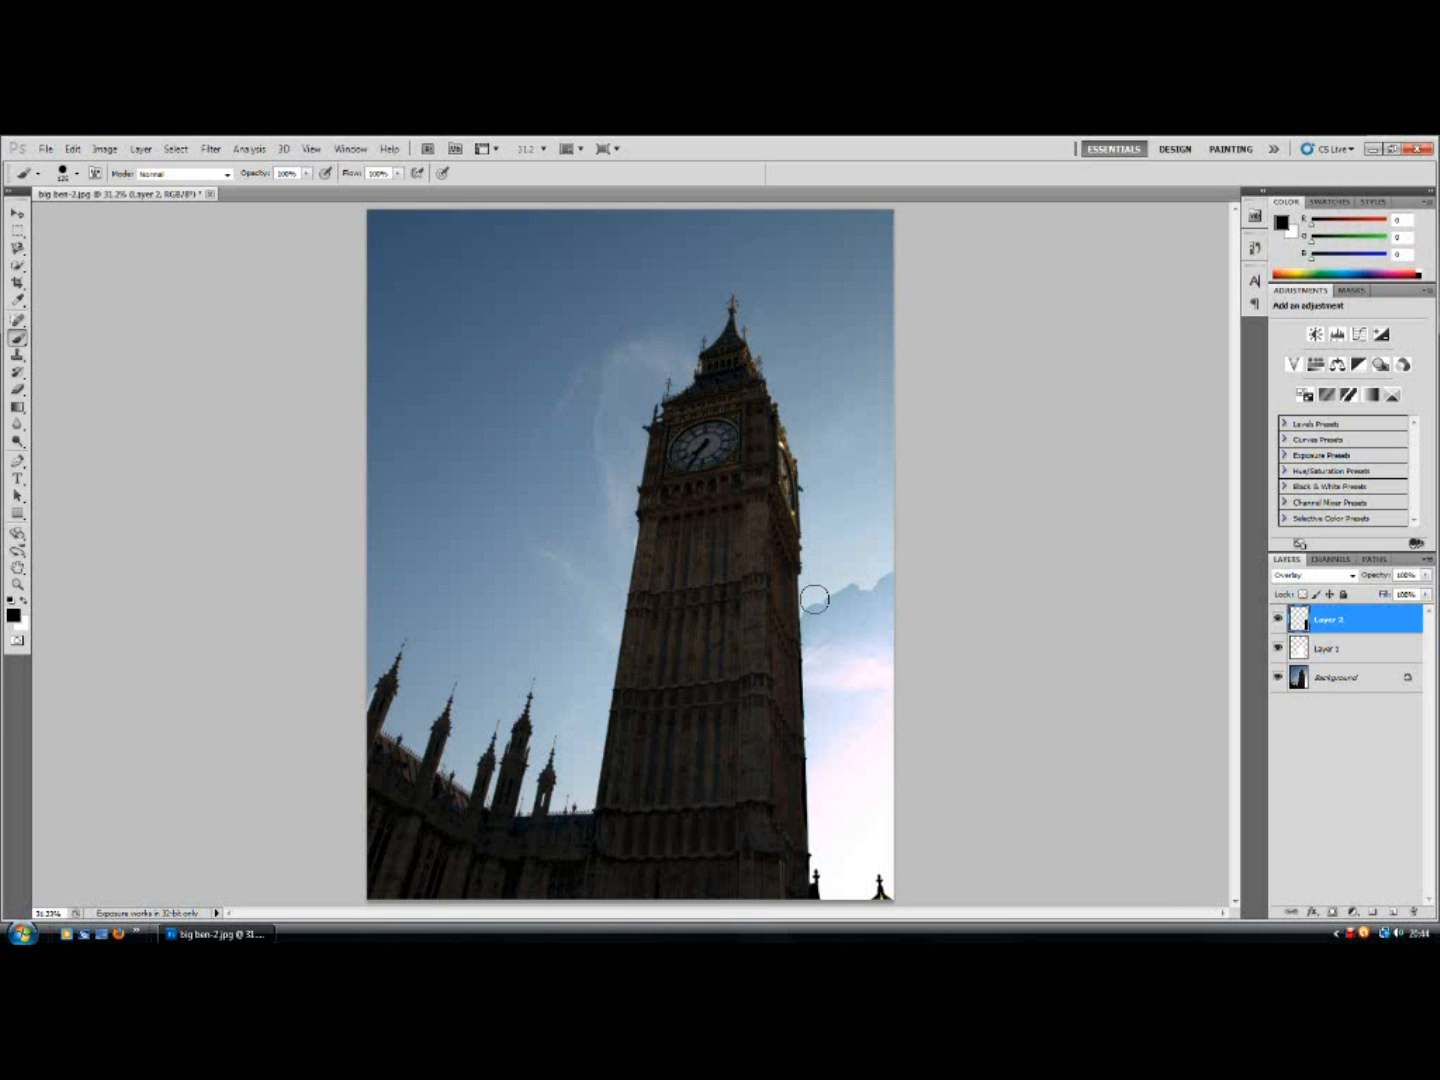
Step: Lower the opacity of the black-painted Overlay layer, Layer 2, to about 30%
left_click(1426, 575)
left_click_drag(1426, 593, 1370, 595)
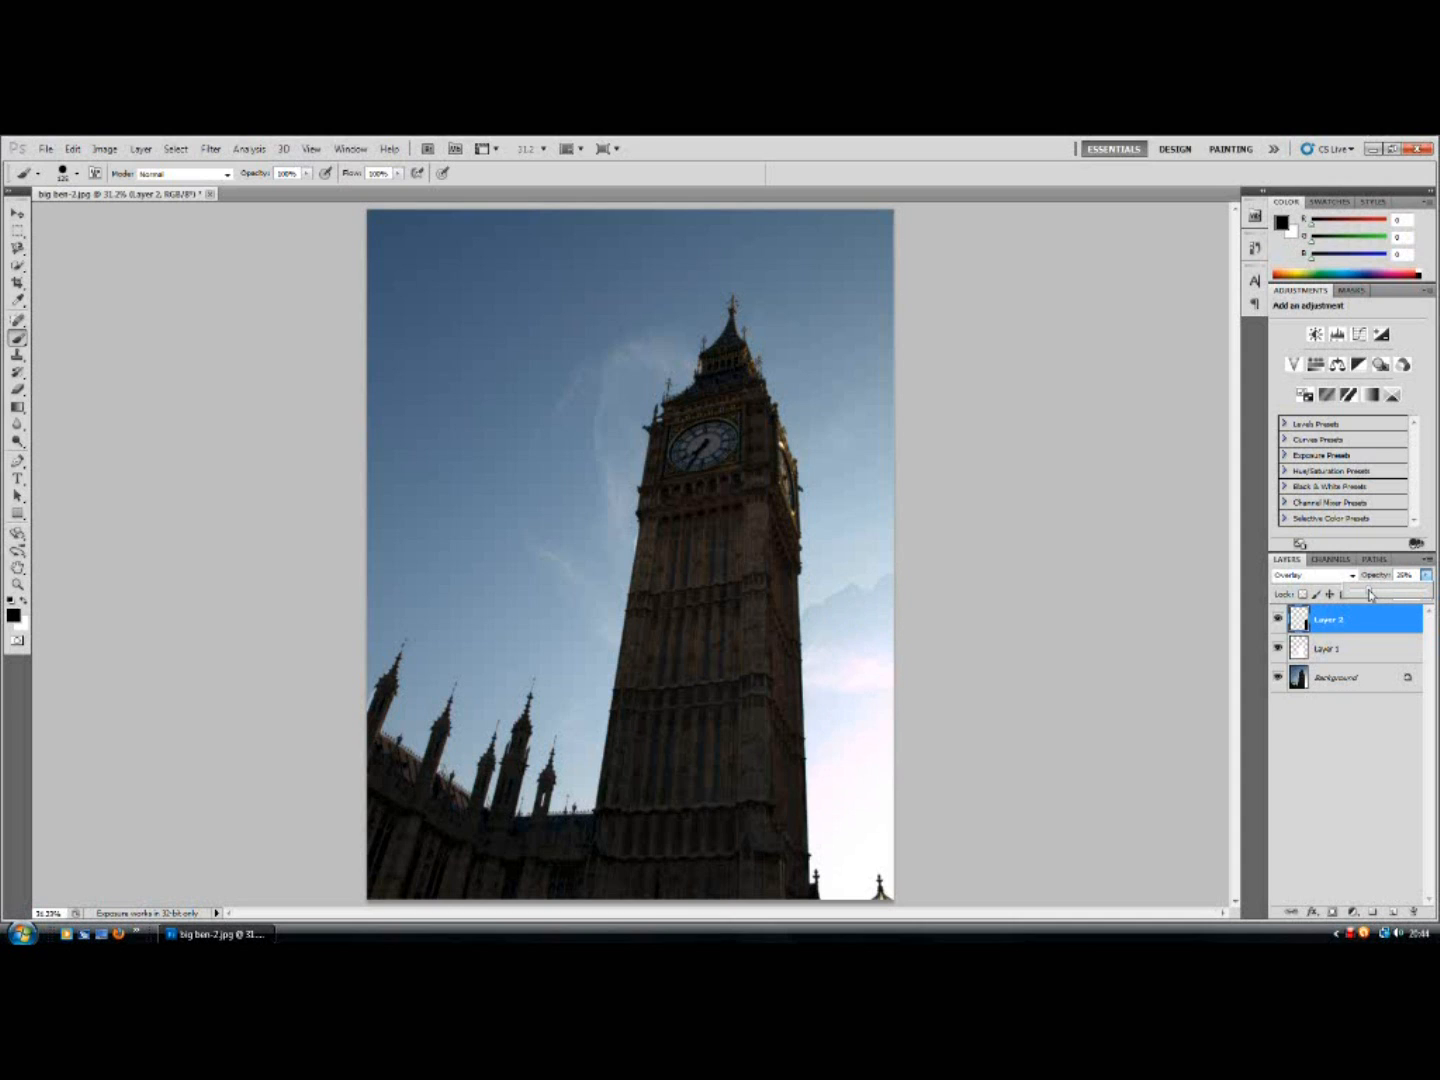
left_click(1325, 600)
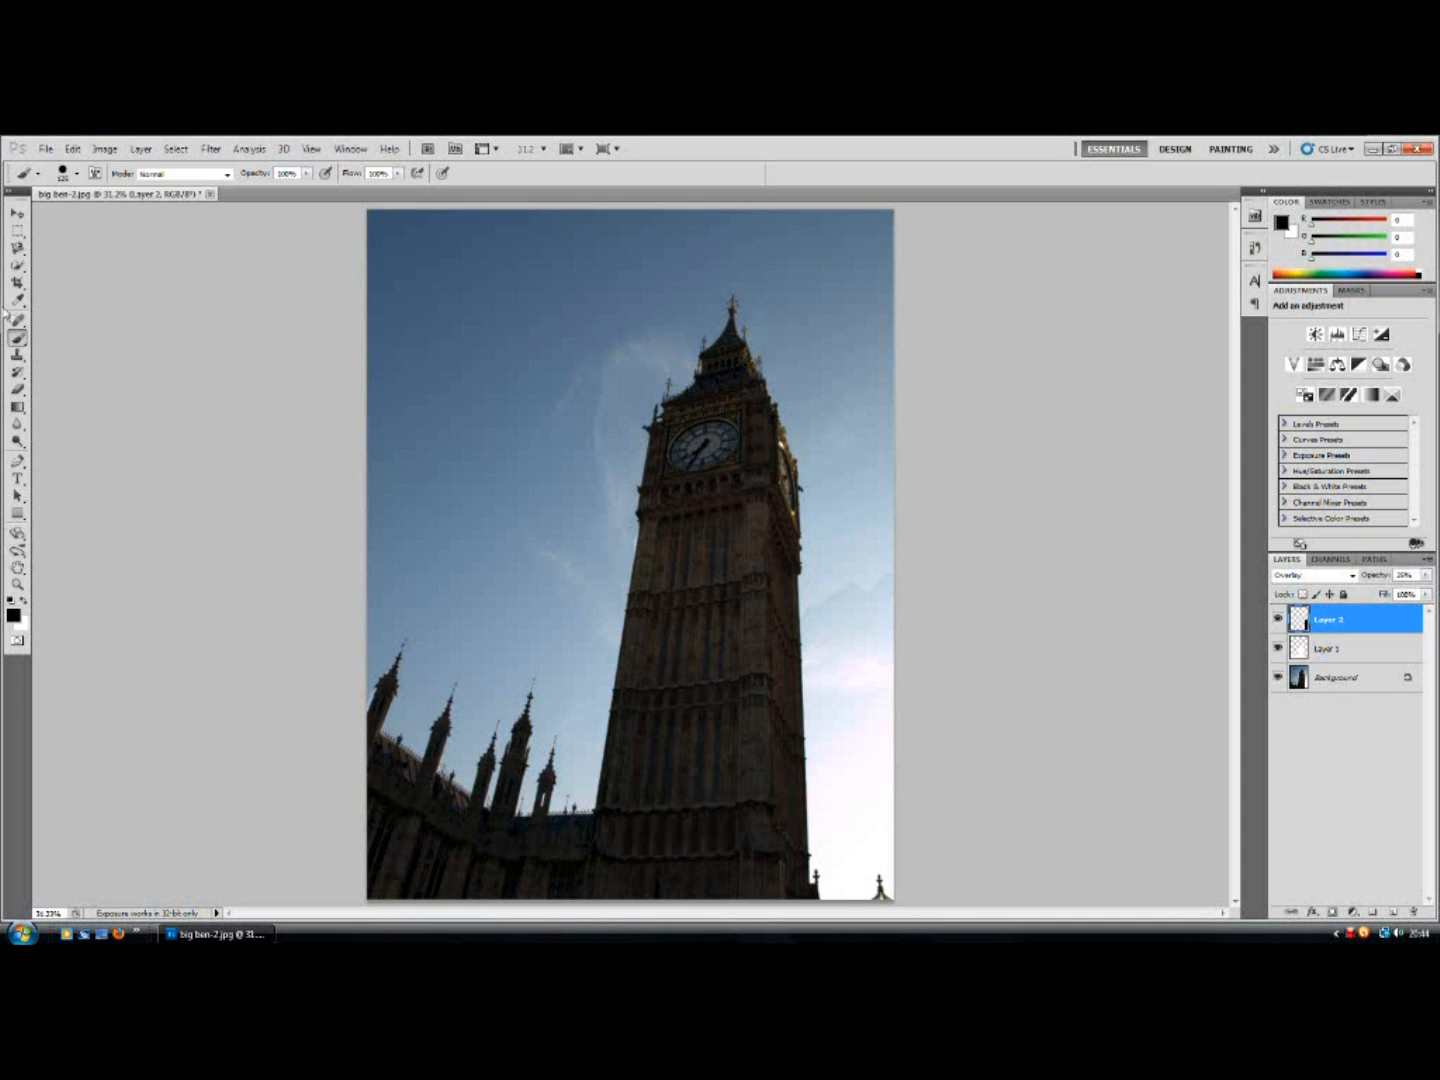
Step: Erase the upper part of the black painting from the sky to the right of the tower with the Eraser
left_click(17, 371)
left_click(19, 390)
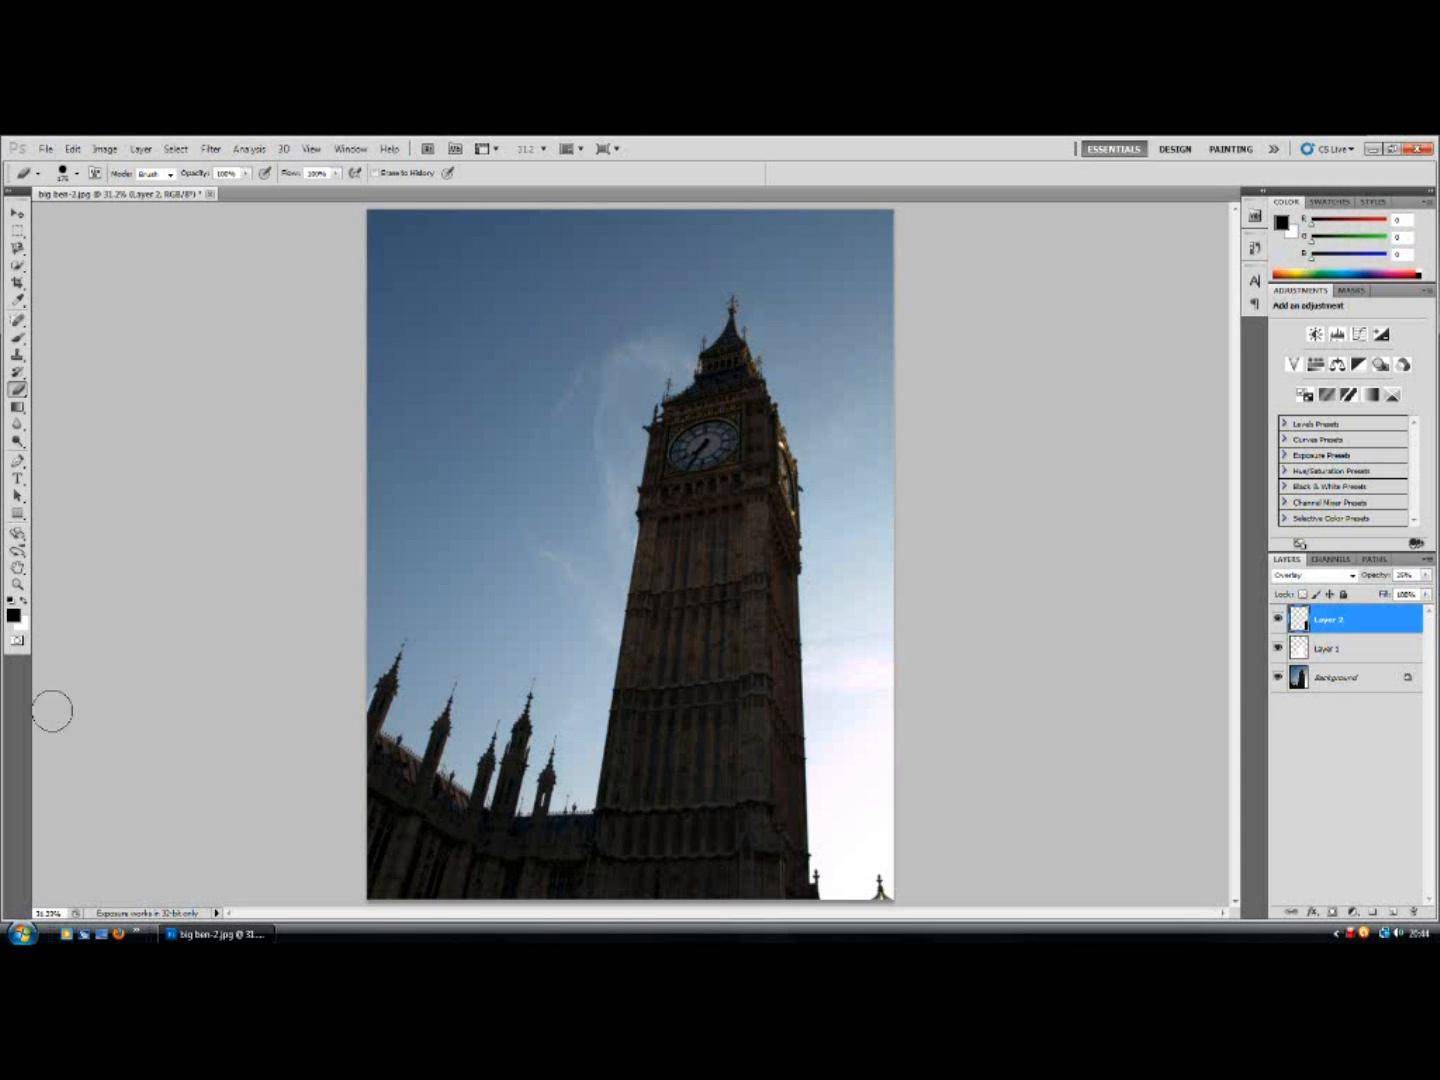
left_click(684, 563)
Step: Set the opacity of the black-painted Overlay layer, Layer 2, back to 100%
left_click(1424, 576)
left_click_drag(1370, 592, 1430, 592)
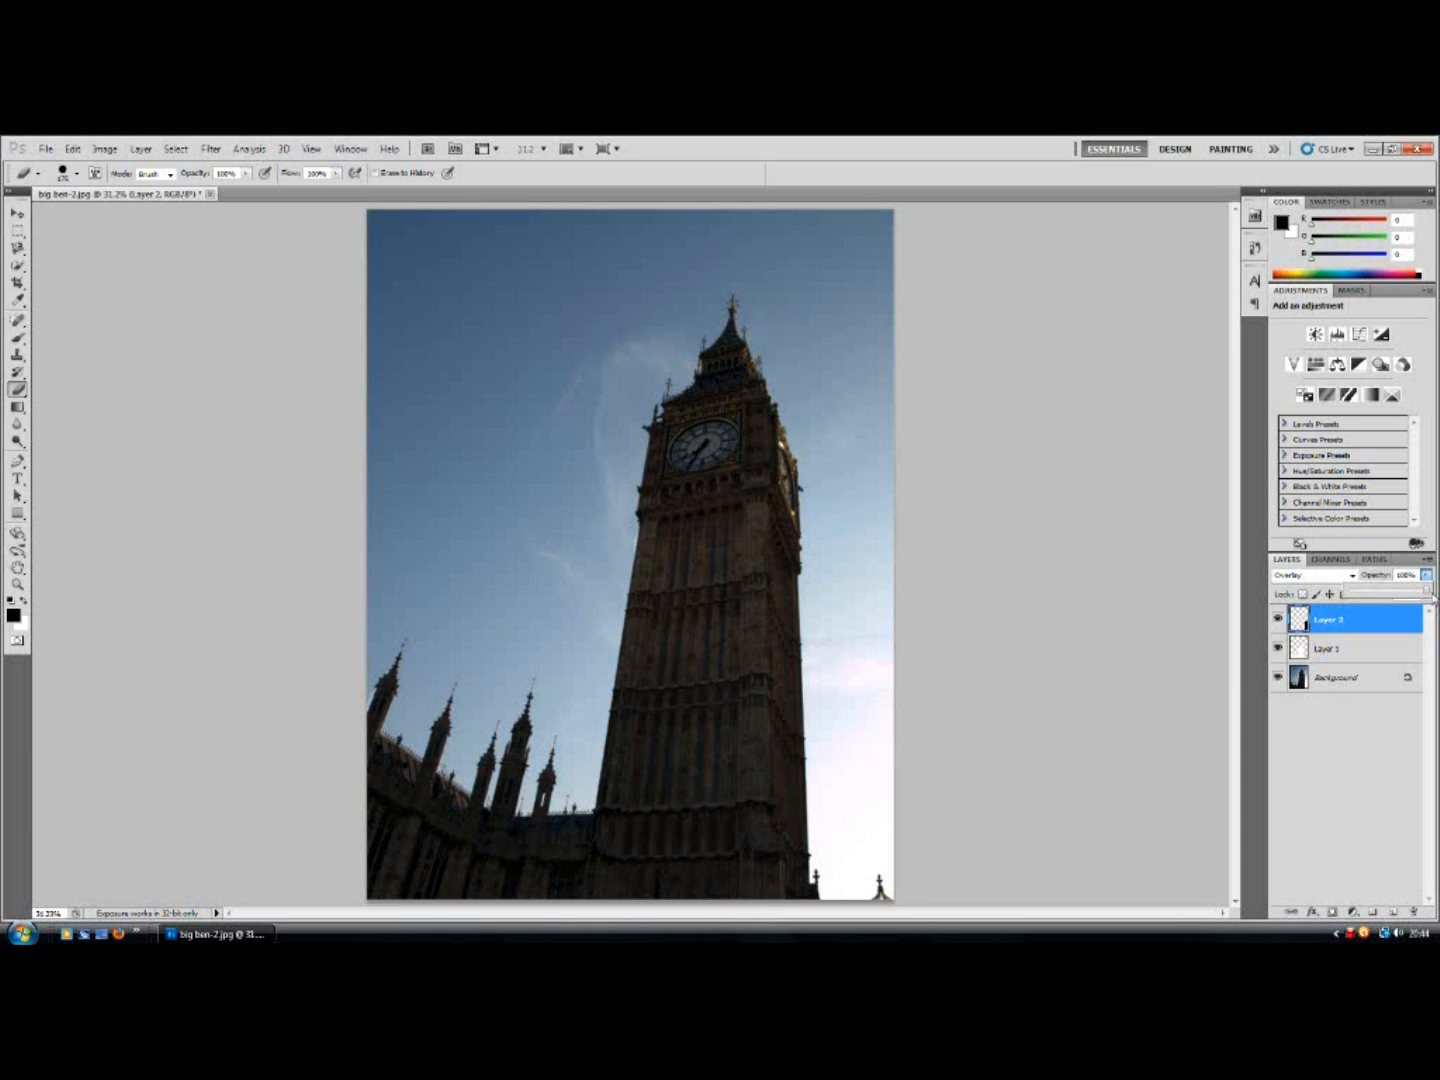
left_click(720, 580)
left_click(514, 389)
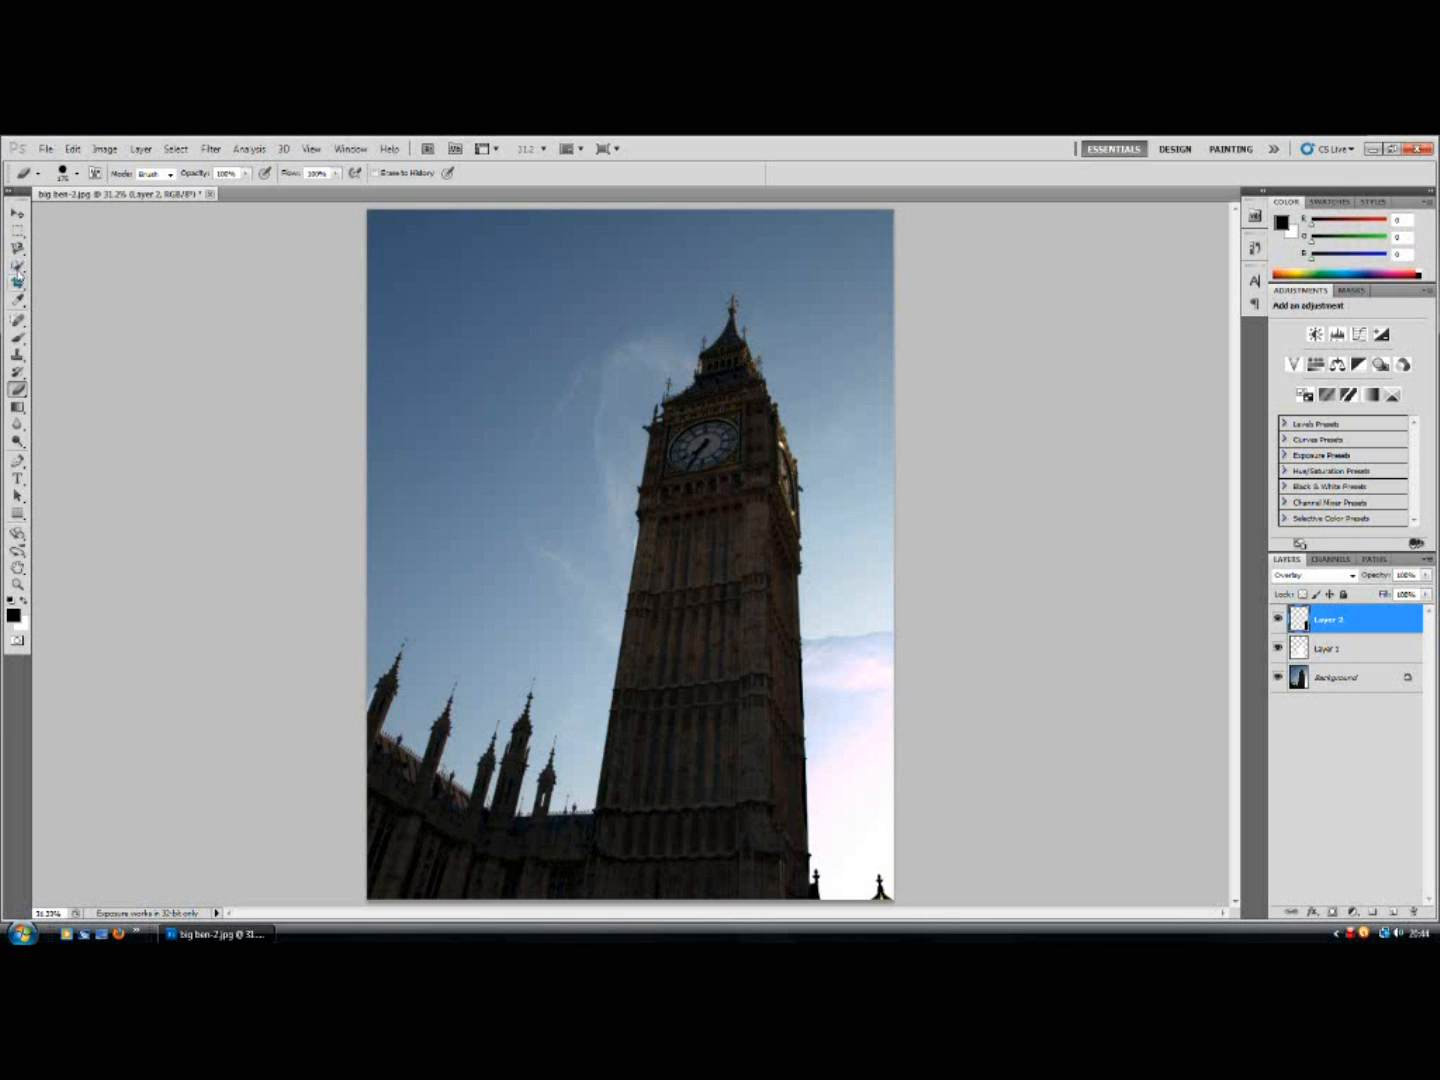
Step: Paint black with the Brush over the upper shaft of the clock tower and undo the stroke
left_click(19, 338)
mouse_move(733, 582)
left_mouse_down()
mouse_move(693, 548)
mouse_move(682, 561)
mouse_move(673, 529)
mouse_move(671, 546)
mouse_move(730, 547)
mouse_move(740, 576)
left_mouse_up()
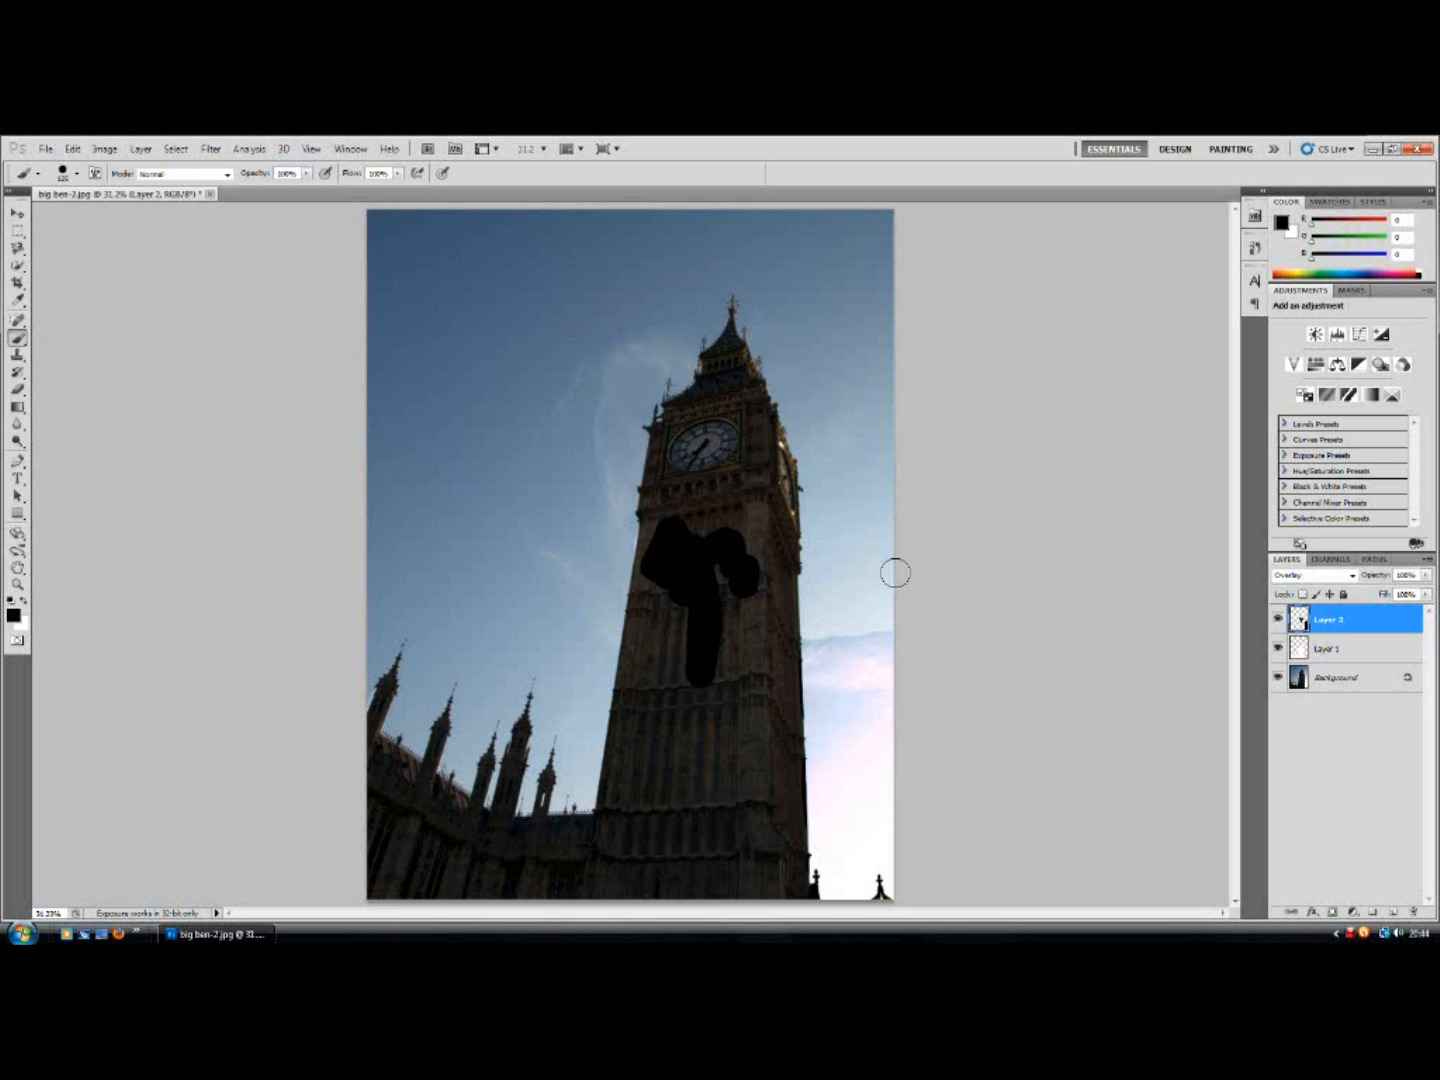
key("ctrl+z")
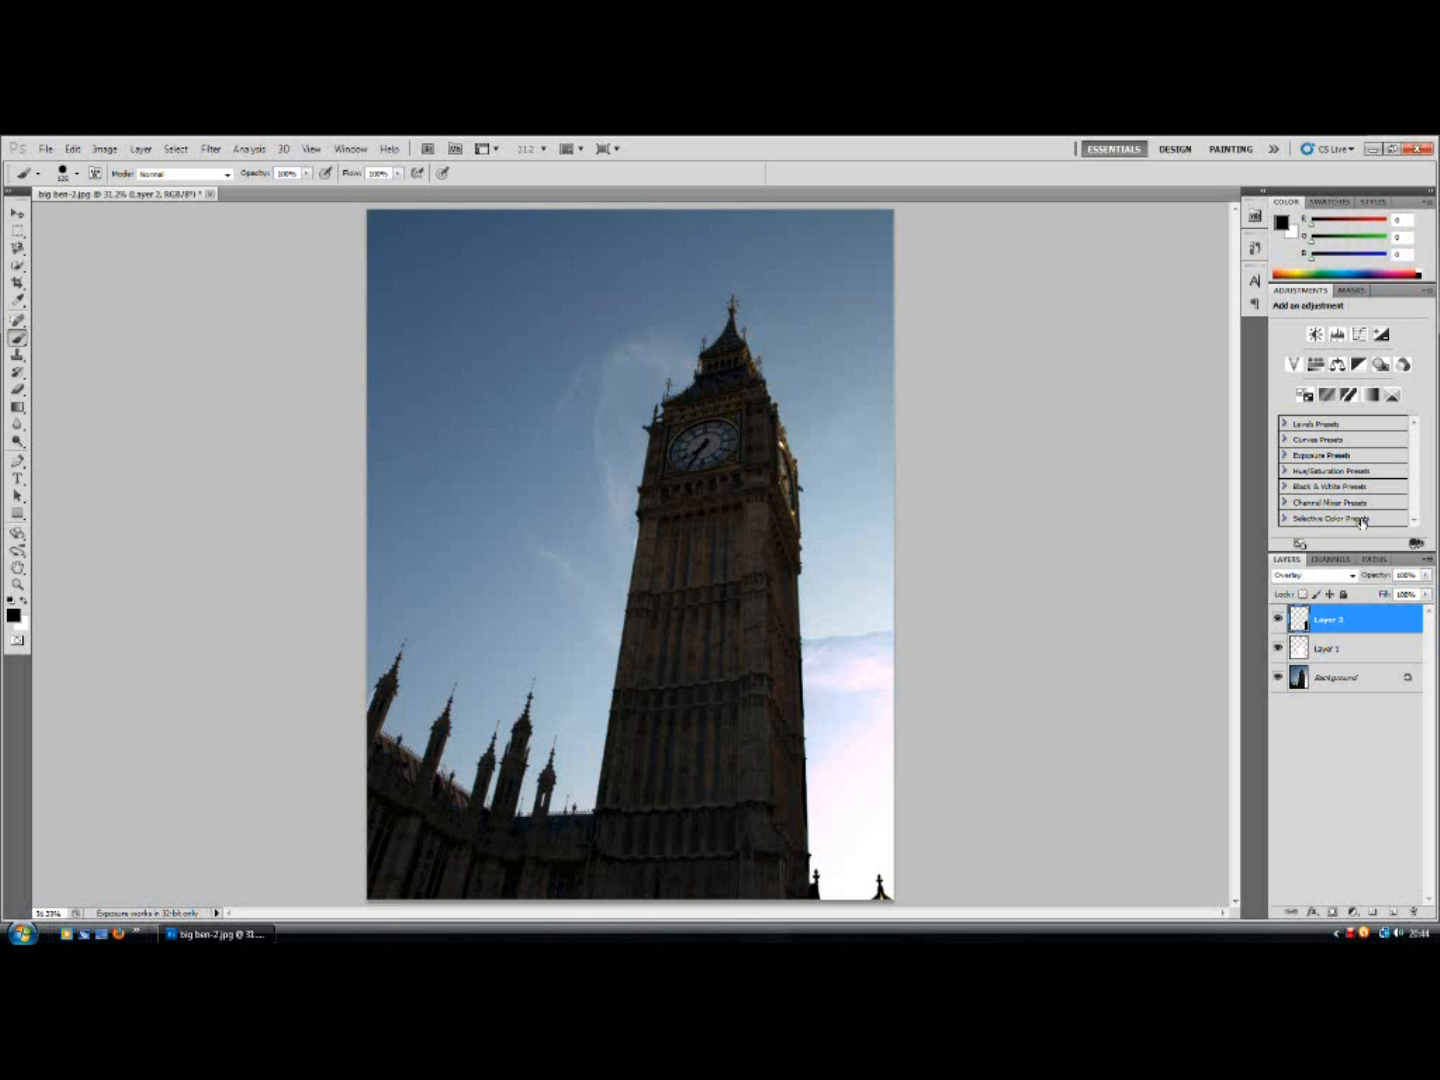
left_click(1350, 648)
left_click(1345, 620)
left_click(1342, 647)
left_click(1332, 620)
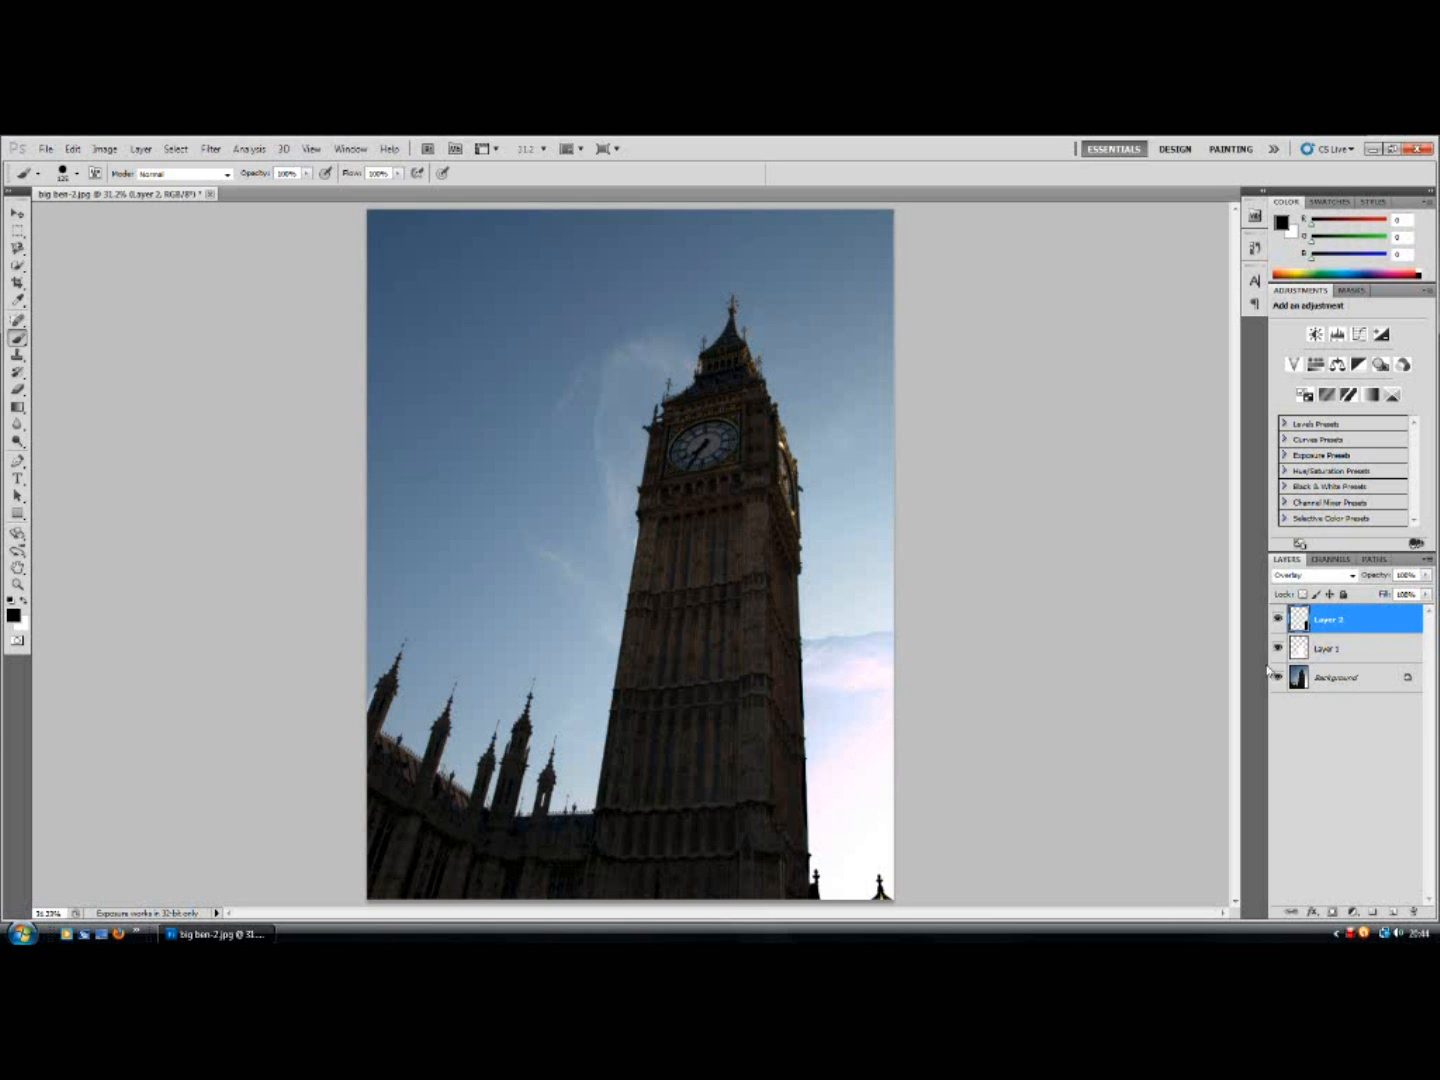